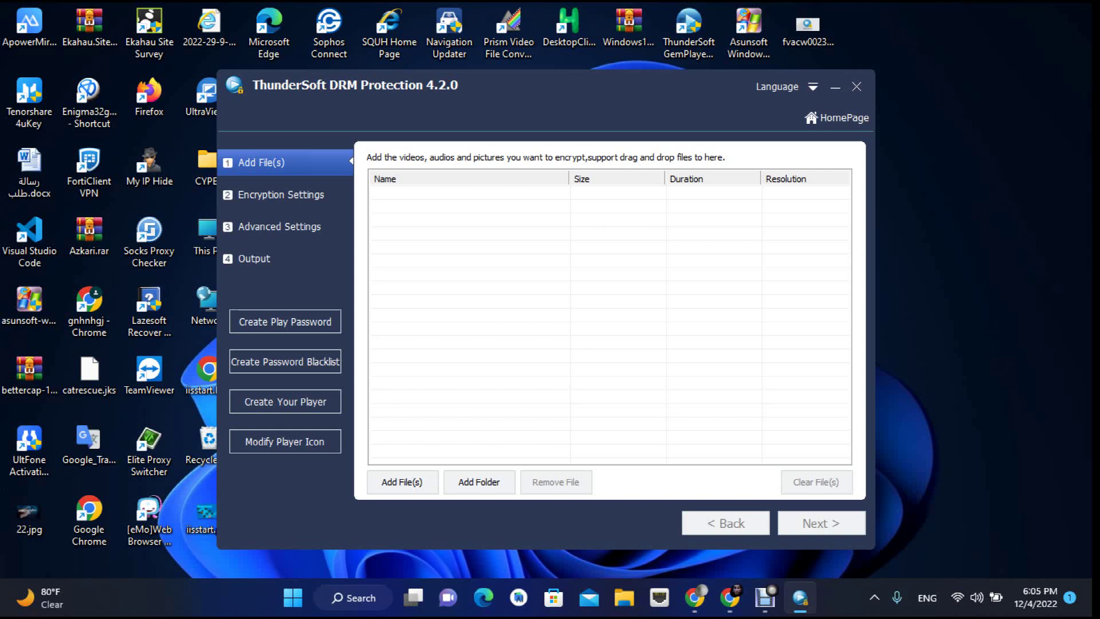
# Add the video "3. Tutorial 3-Python Command Line Options.mp4" to the list of files to encrypt.
pyautogui.click(402, 482)
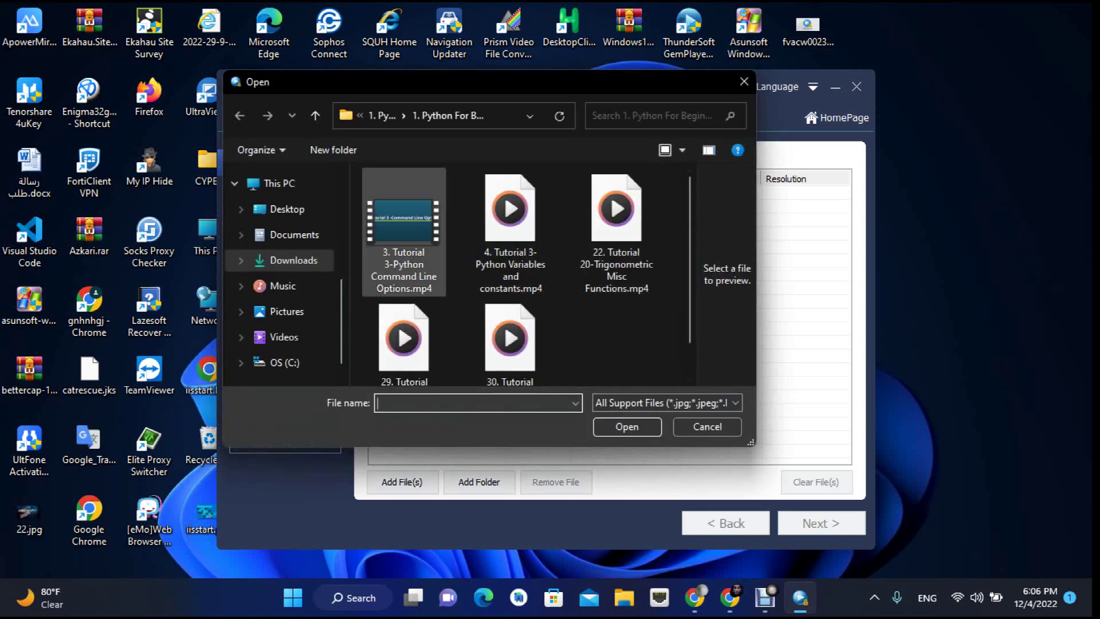
pyautogui.click(403, 232)
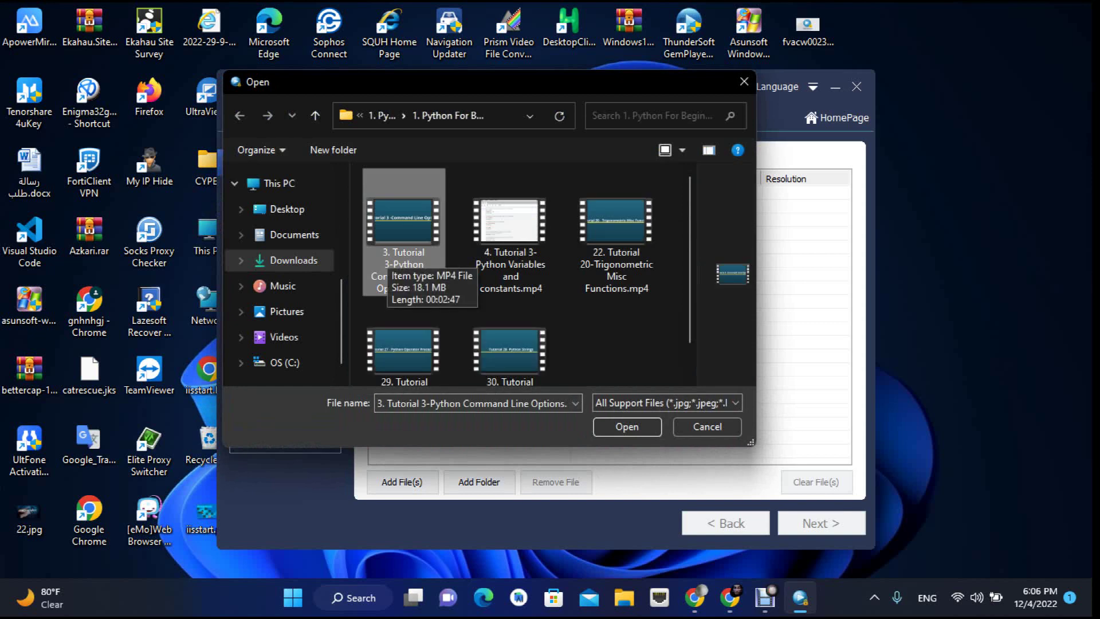
pyautogui.press('Return')
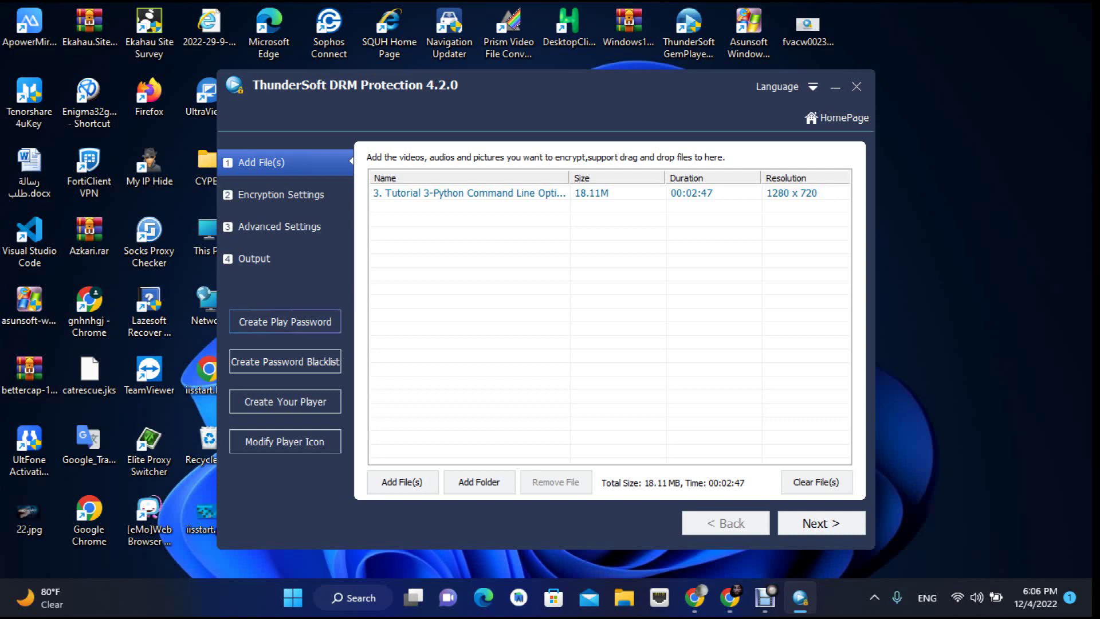
# Look over the play password creation form and close it without generating a password.
pyautogui.click(285, 321)
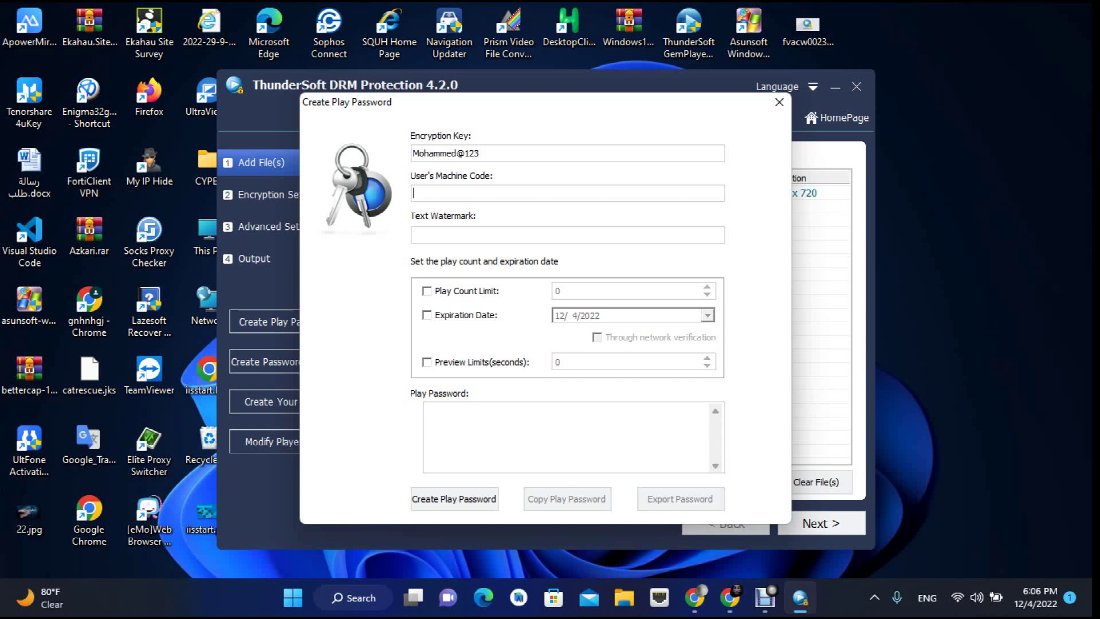
pyautogui.click(779, 102)
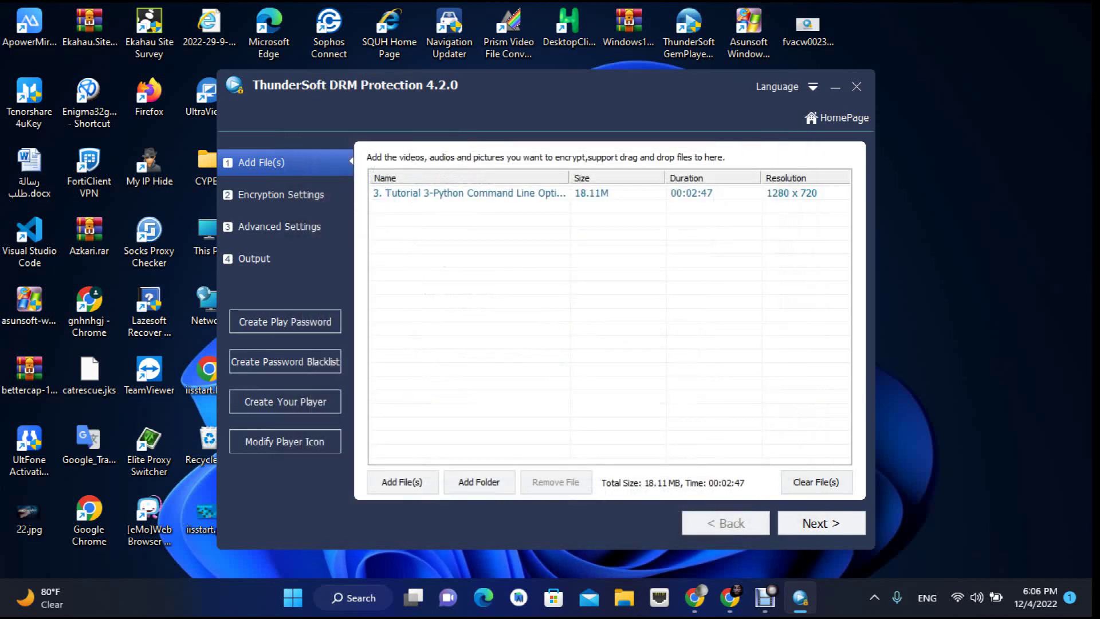
# Proceed to the encryption settings and review the encryption key and External Player Mode option, leaving that mode disabled.
pyautogui.click(821, 523)
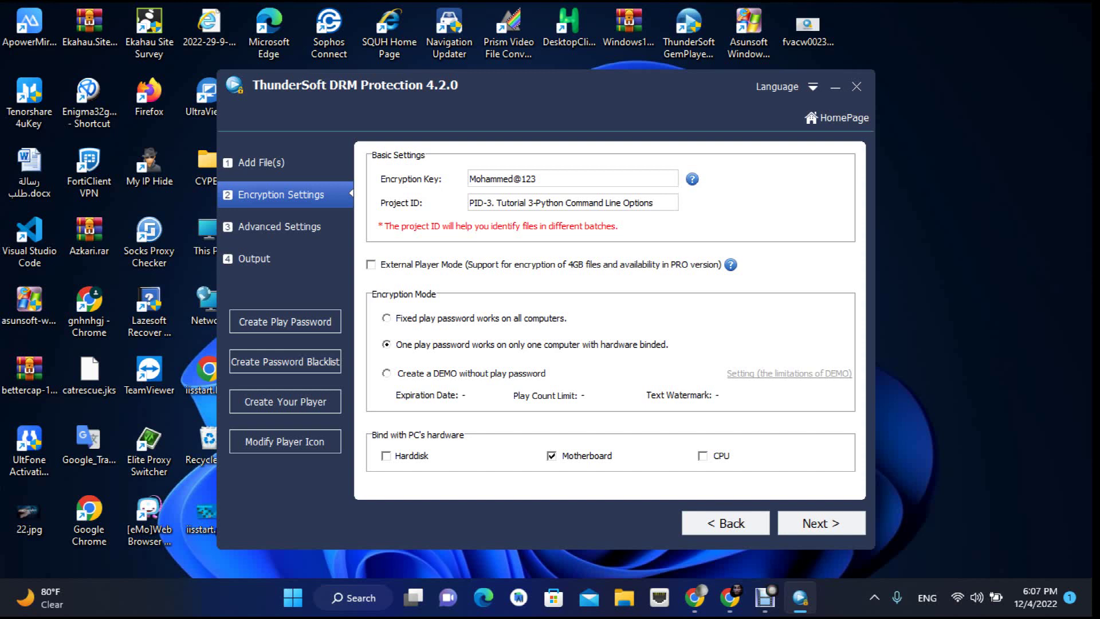
pyautogui.doubleClick(503, 179)
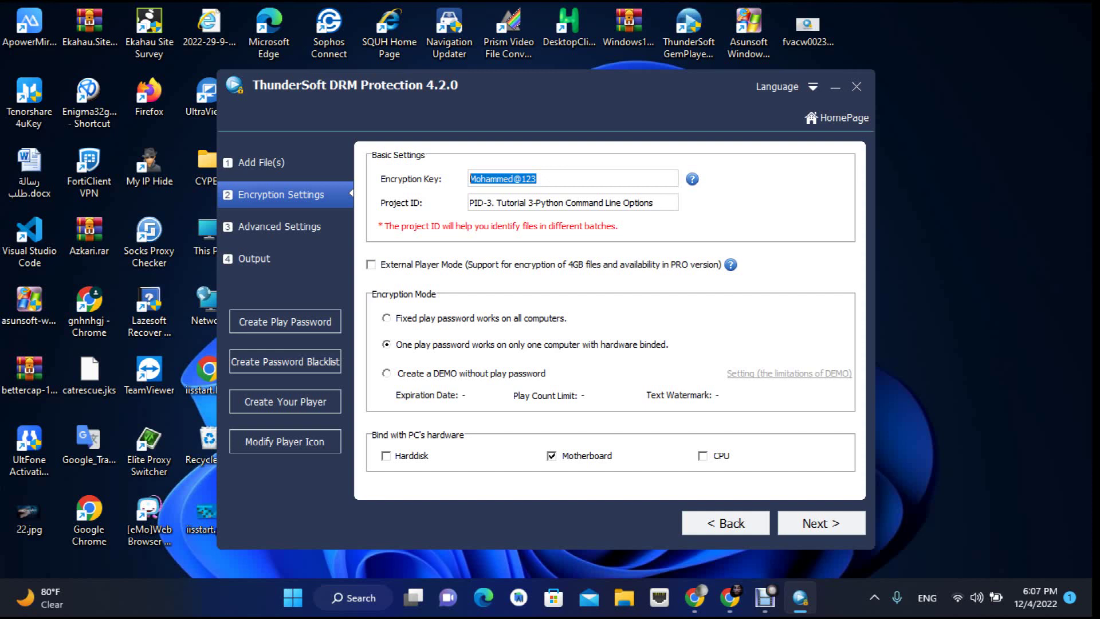
pyautogui.click(370, 265)
pyautogui.click(371, 264)
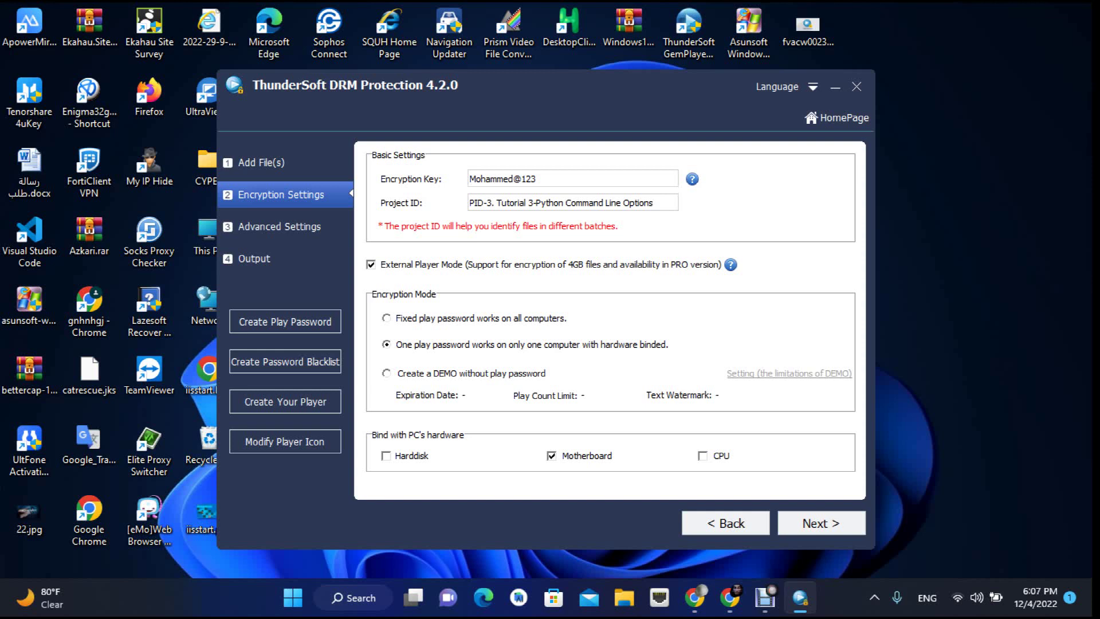
pyautogui.click(371, 264)
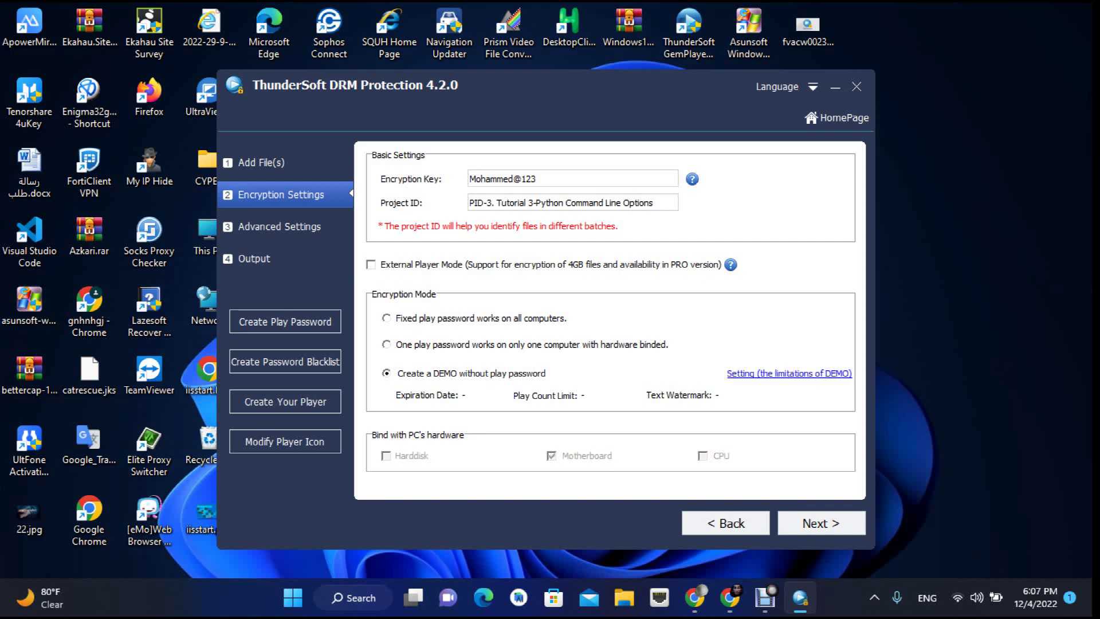
# View the DEMO mode limitation settings, and set the encryption mode to "One play password works on only one computer with hardware binded".
pyautogui.click(789, 373)
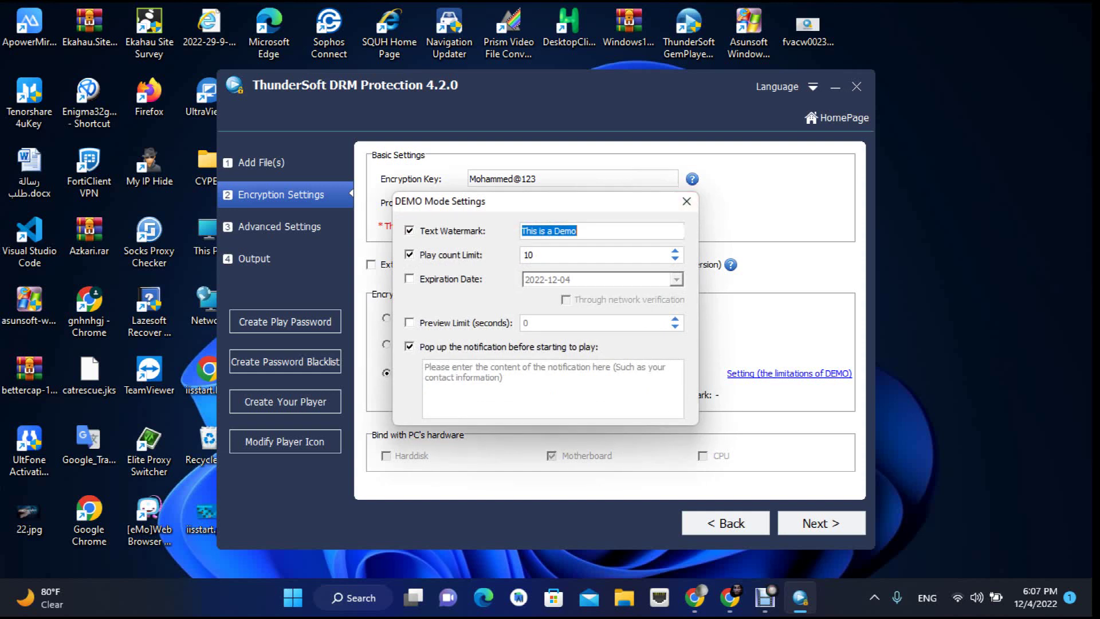
pyautogui.click(687, 202)
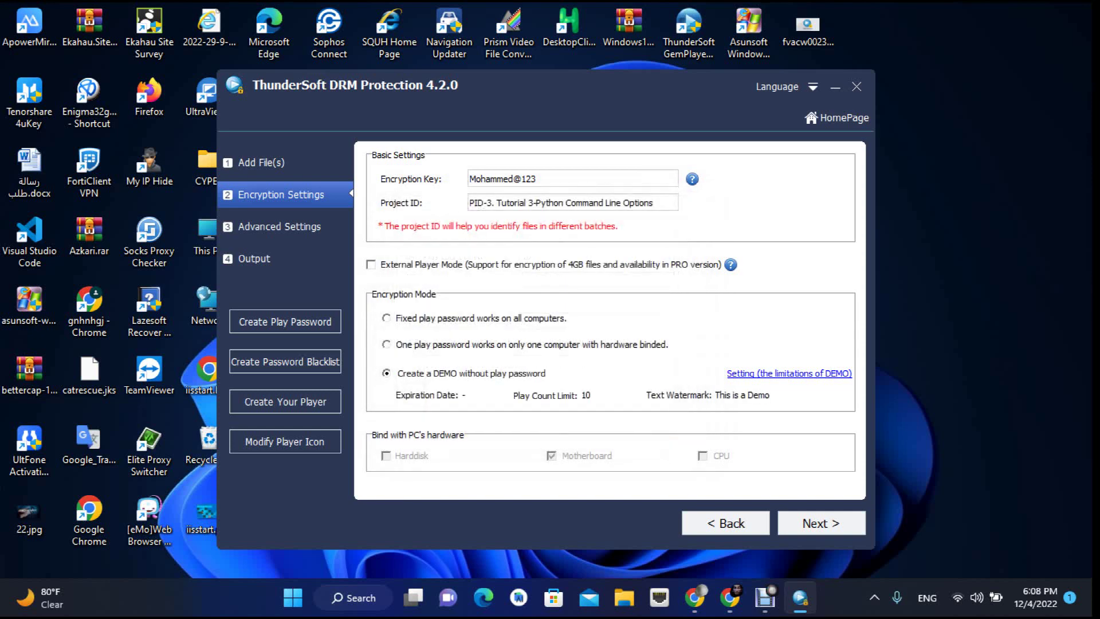
pyautogui.click(387, 344)
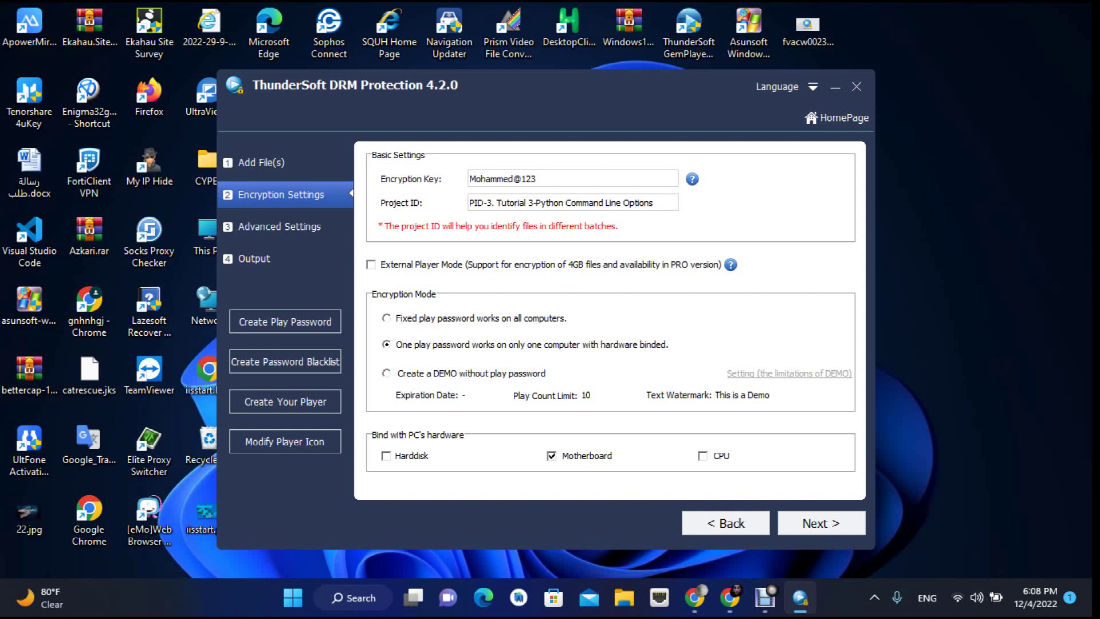
# Review the advanced anti-copy, anti-copy question and ad settings, briefly enabling Intelligent Anti-Copy and turning it off again.
pyautogui.click(820, 523)
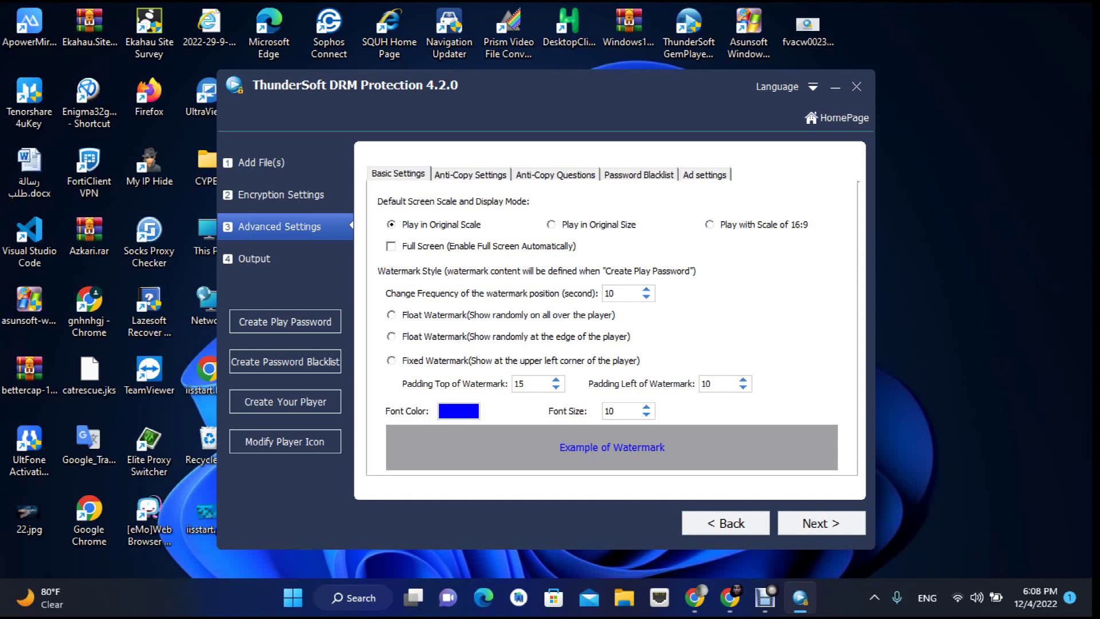
pyautogui.click(470, 174)
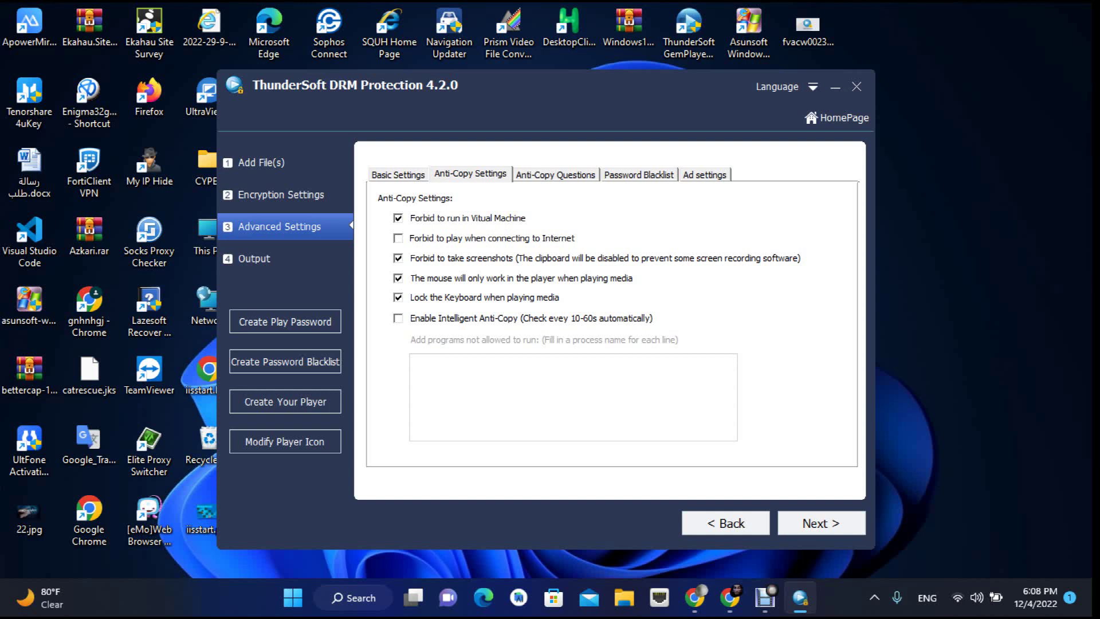
pyautogui.click(399, 318)
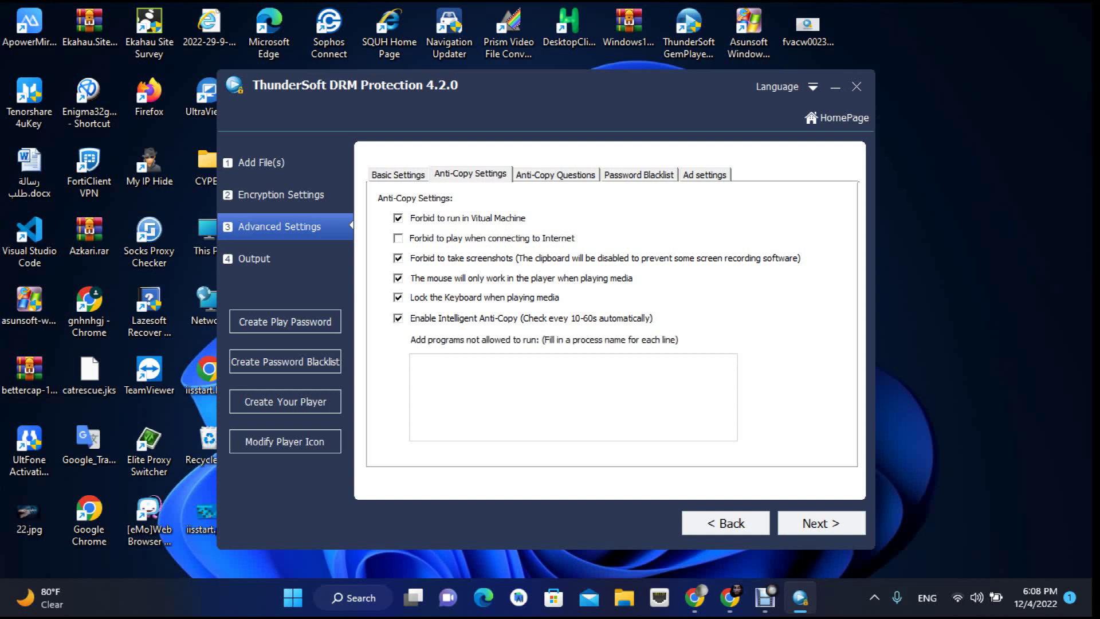
pyautogui.click(412, 361)
pyautogui.click(398, 318)
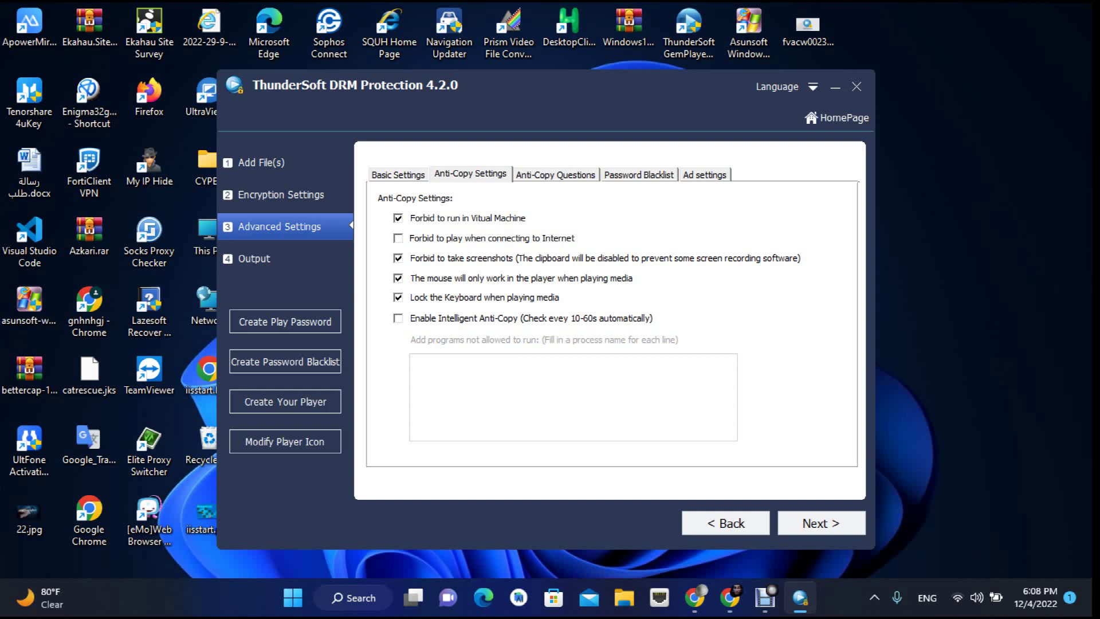
pyautogui.click(555, 174)
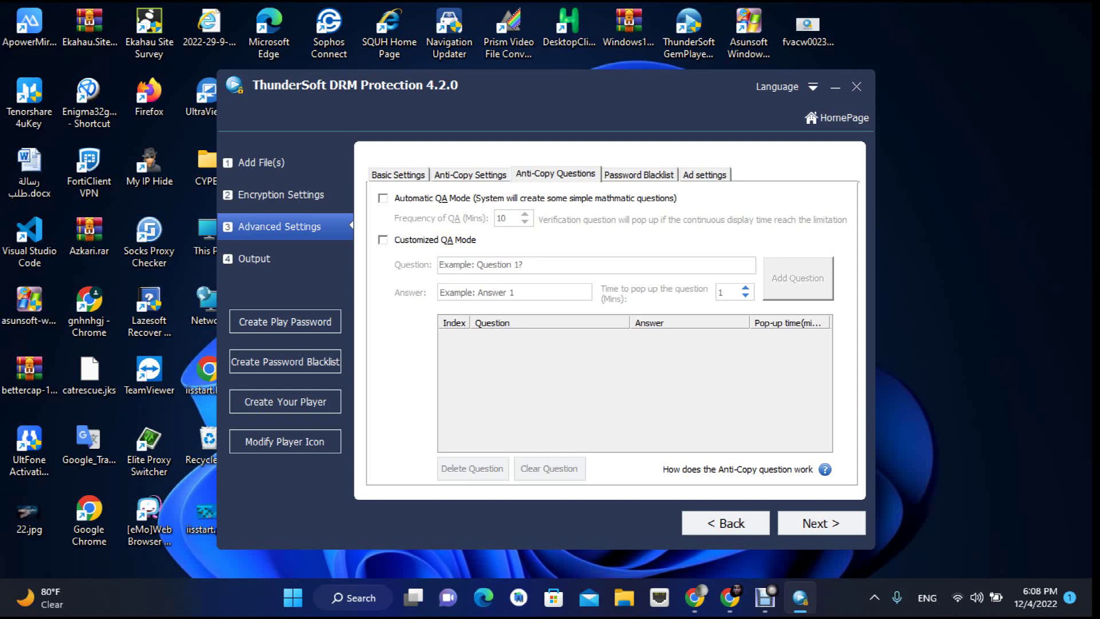
pyautogui.click(704, 174)
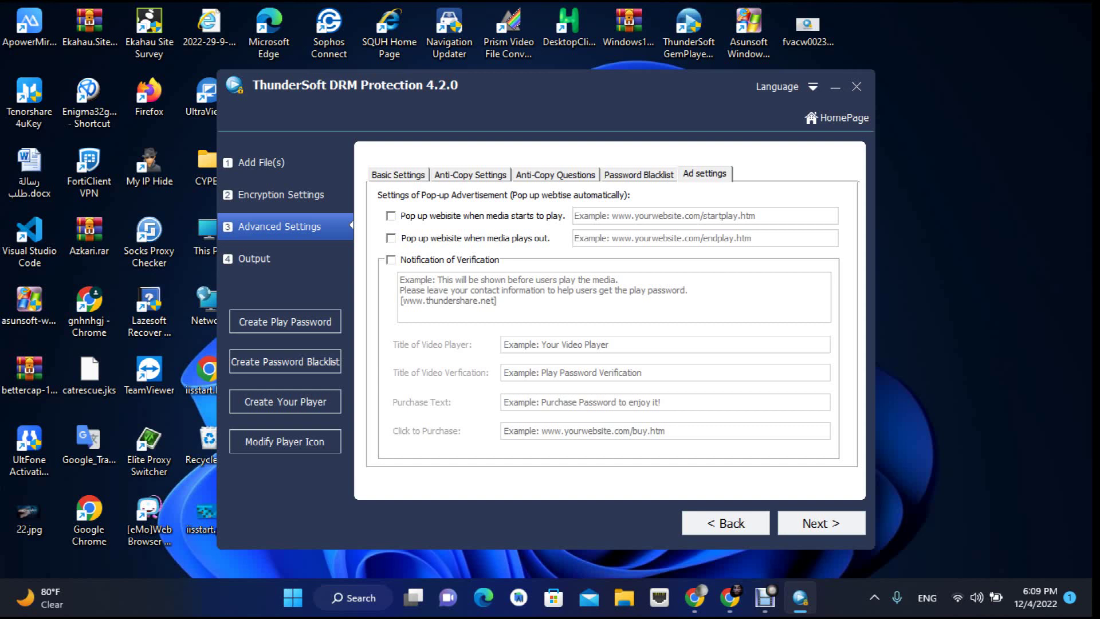
# Proceed to the output stage, choose "Save to local hard disk" and set the output folder to the Desktop.
pyautogui.click(820, 522)
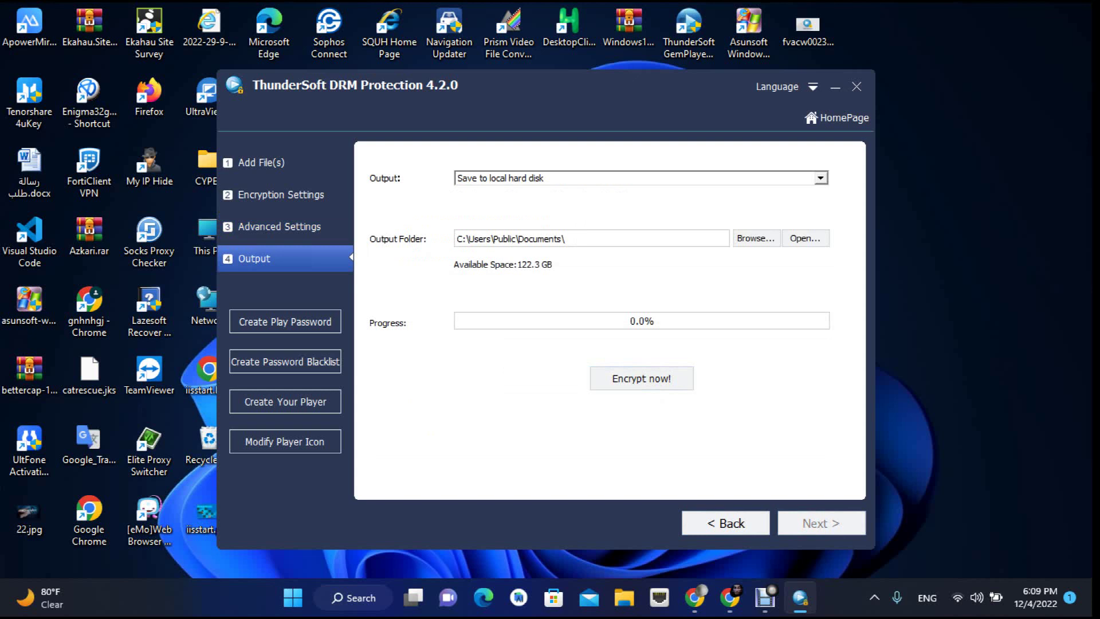
pyautogui.moveTo(566, 239); pyautogui.dragTo(457, 238)
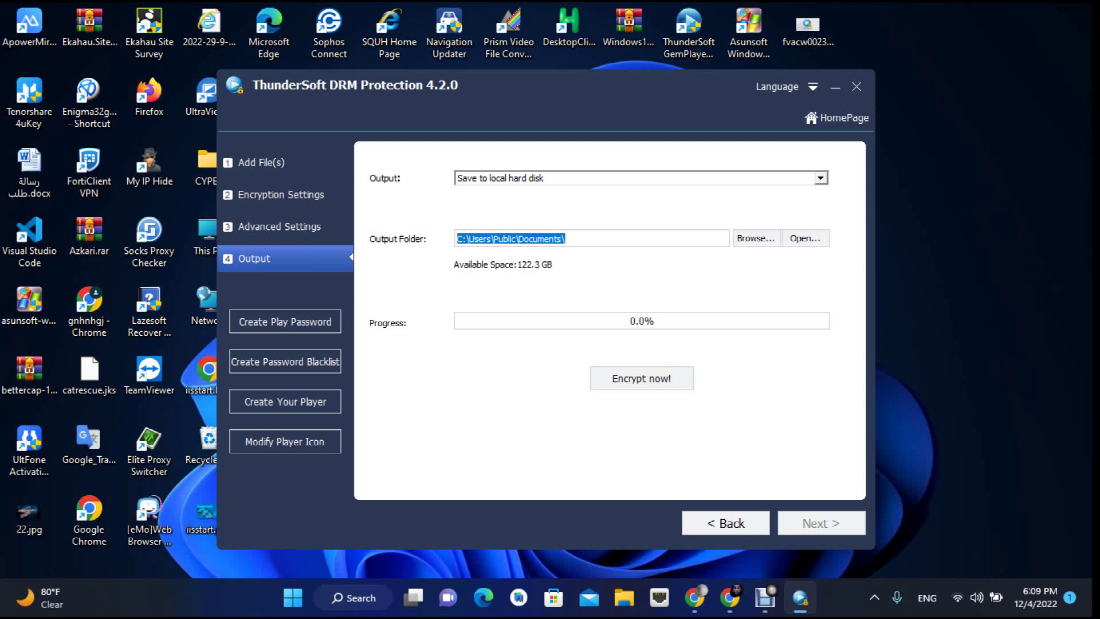
pyautogui.click(820, 177)
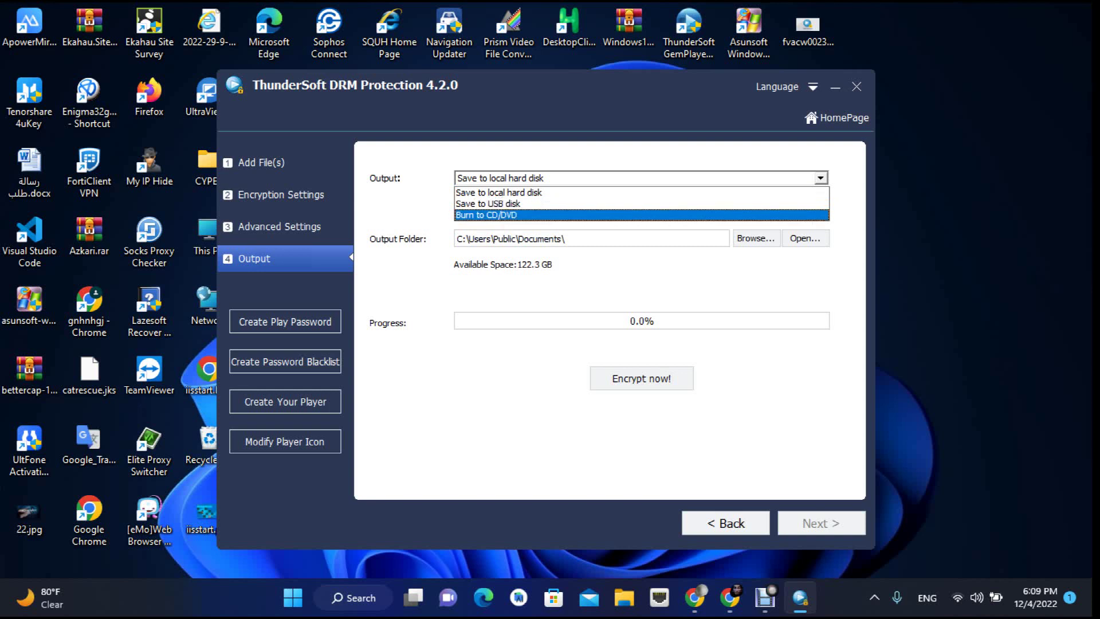
pyautogui.click(498, 193)
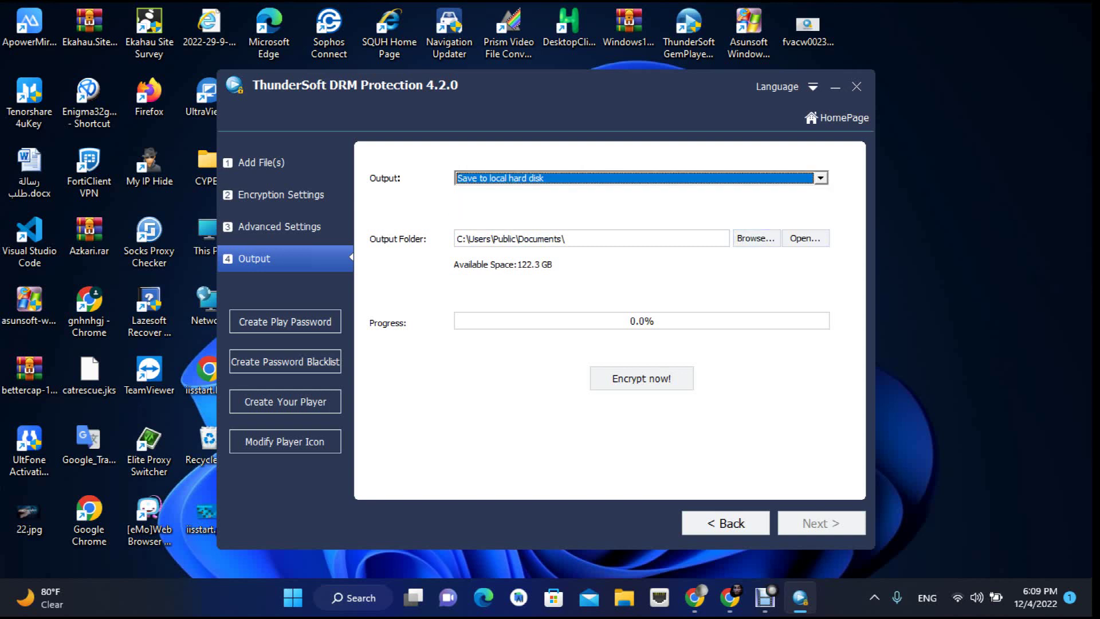
pyautogui.click(756, 238)
pyautogui.scroll(1, 475, 253)
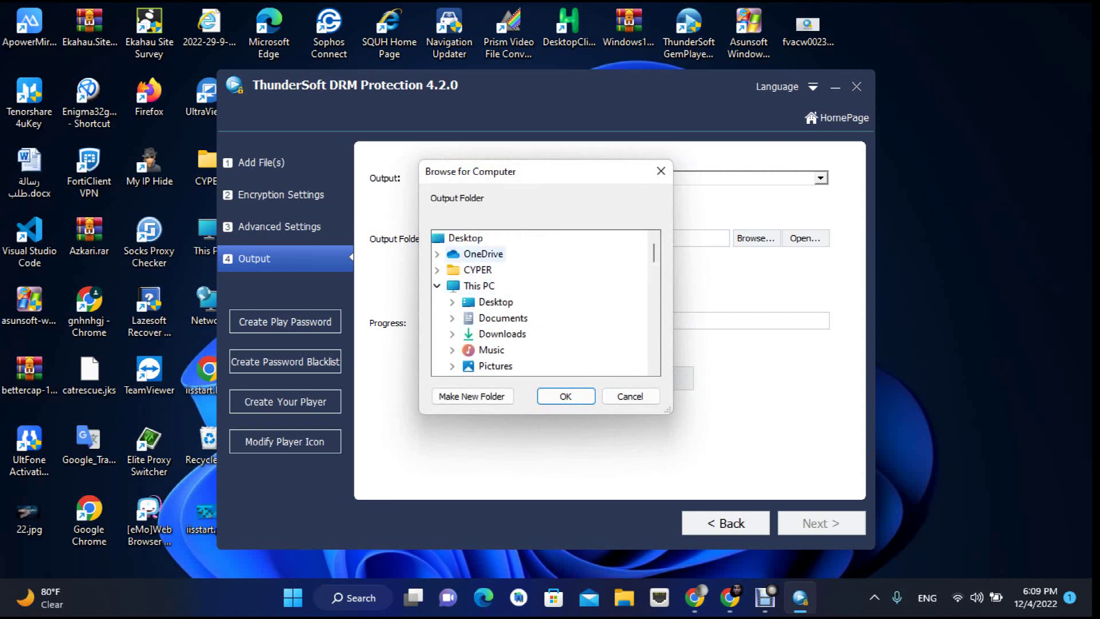
pyautogui.click(477, 240)
pyautogui.press('Return')
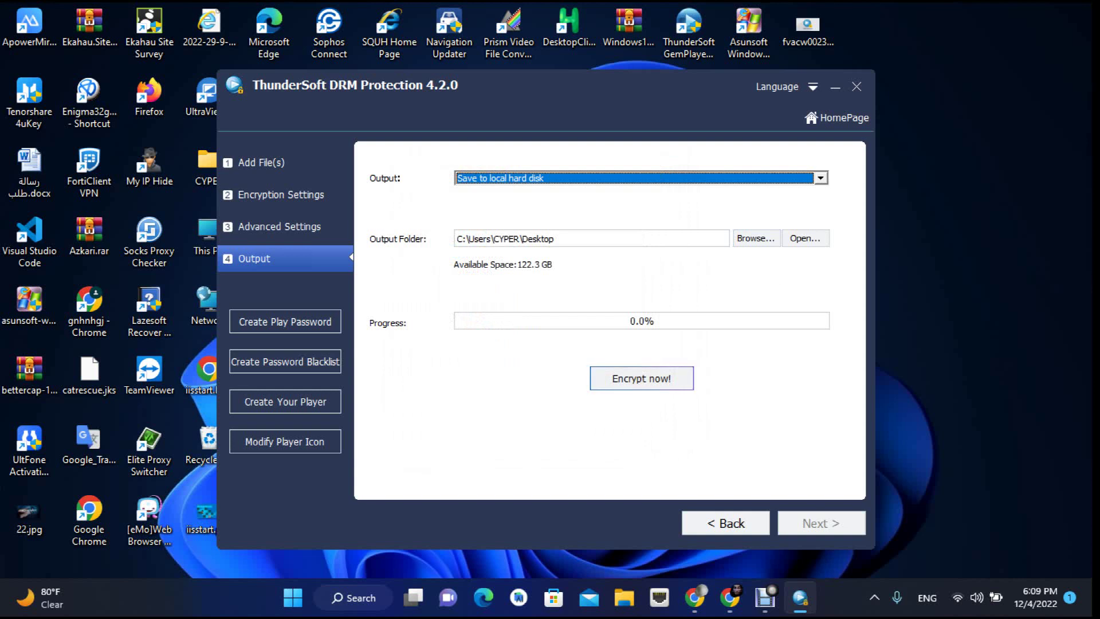
# Encrypt the video, dismiss the completion message and move the application window aside to expose the output file on the desktop.
pyautogui.click(642, 378)
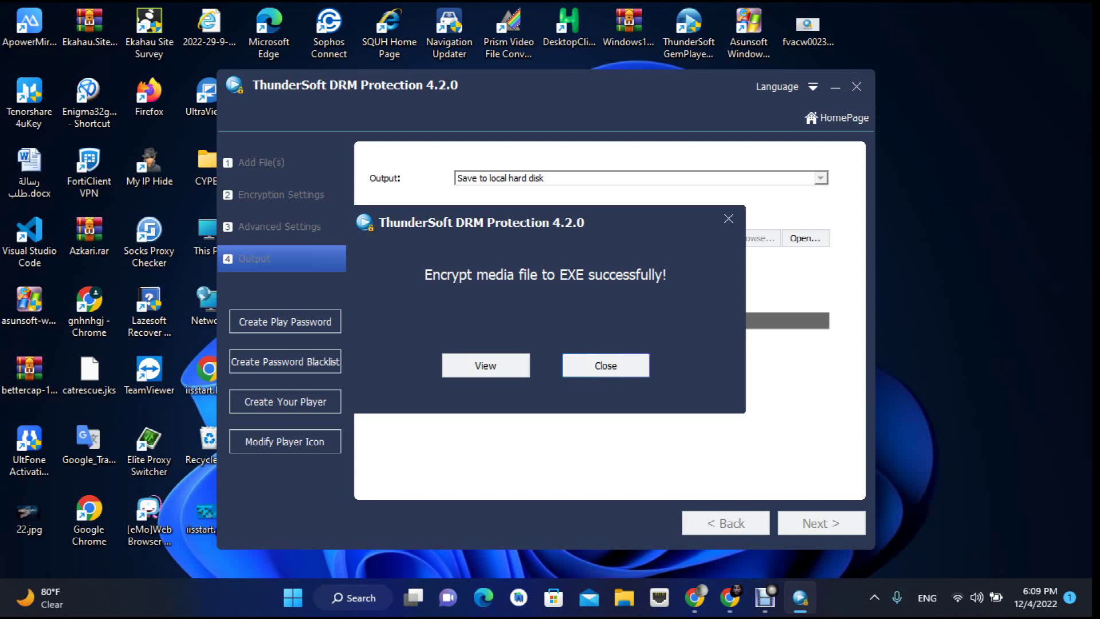
pyautogui.press('Return')
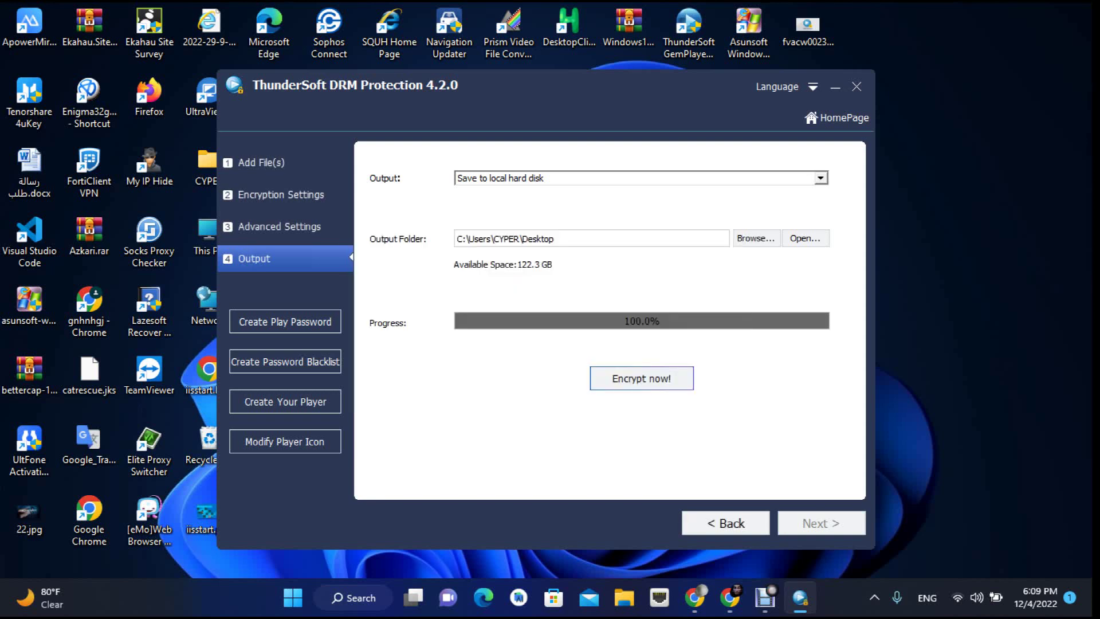
pyautogui.click(725, 523)
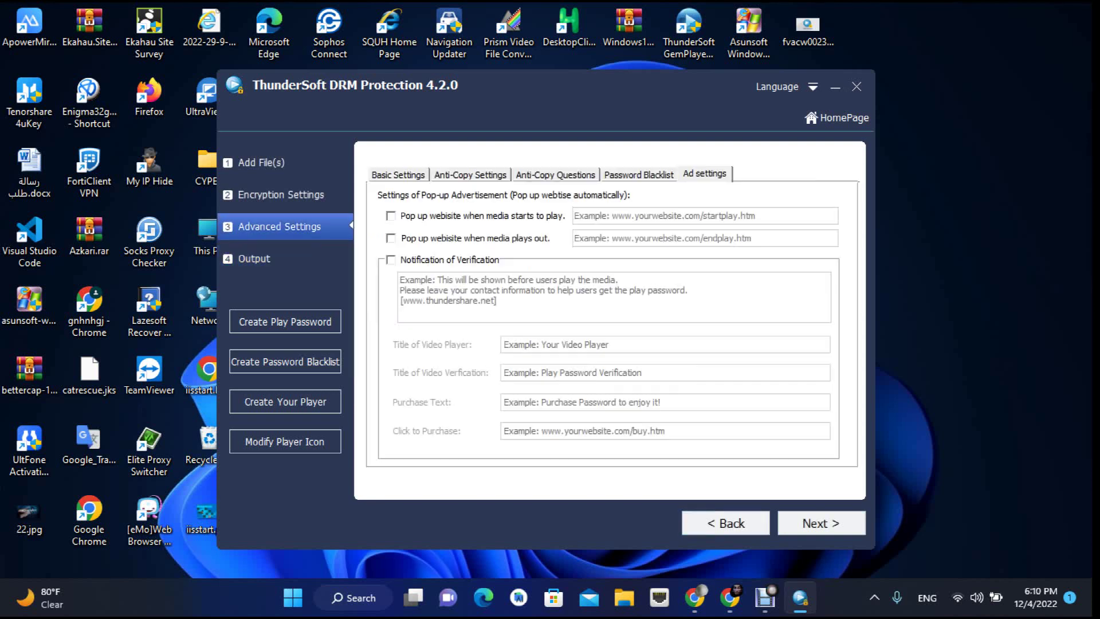
pyautogui.moveTo(731, 83); pyautogui.dragTo(510, 40)
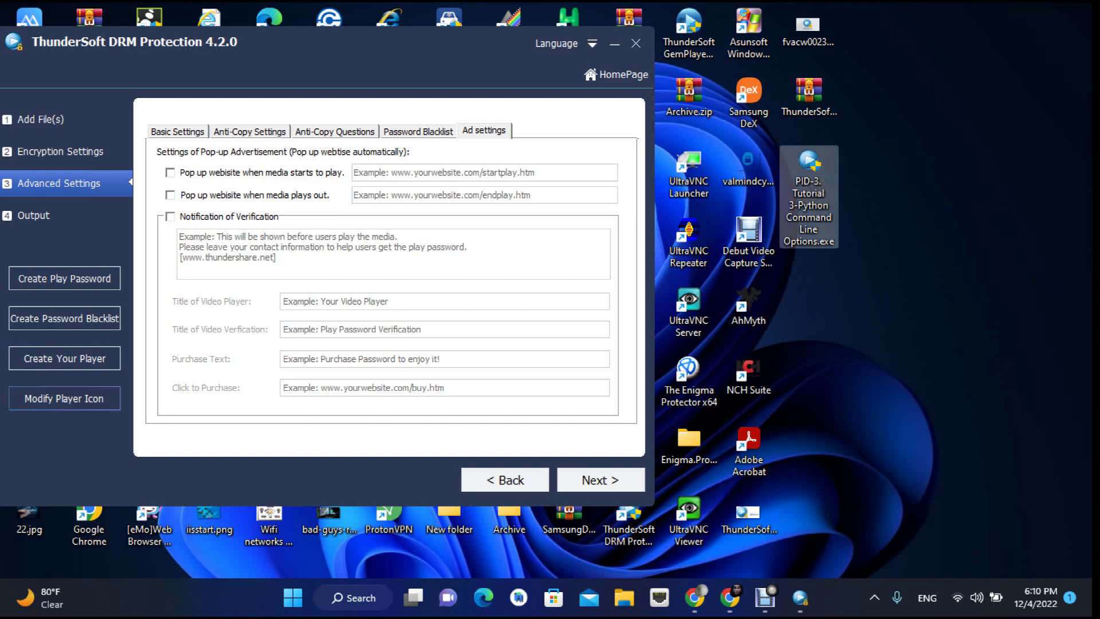
# Start modifying the player icon and choose "PID-3. Tutorial 3-Python Command Line Options.exe" from the Desktop as the exe file.
pyautogui.click(65, 398)
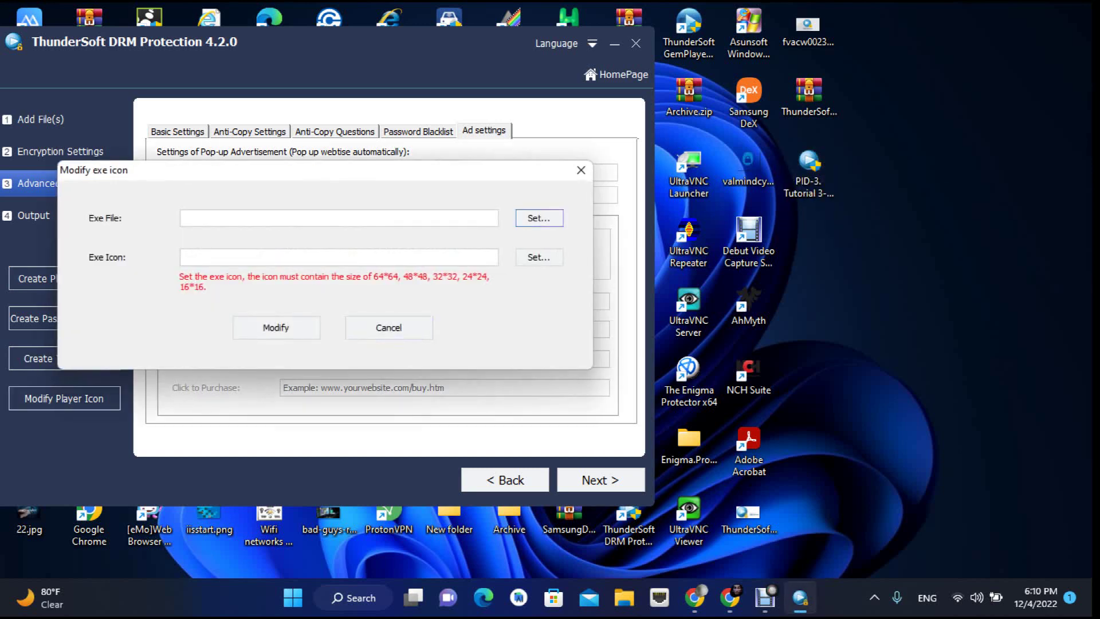
pyautogui.click(539, 218)
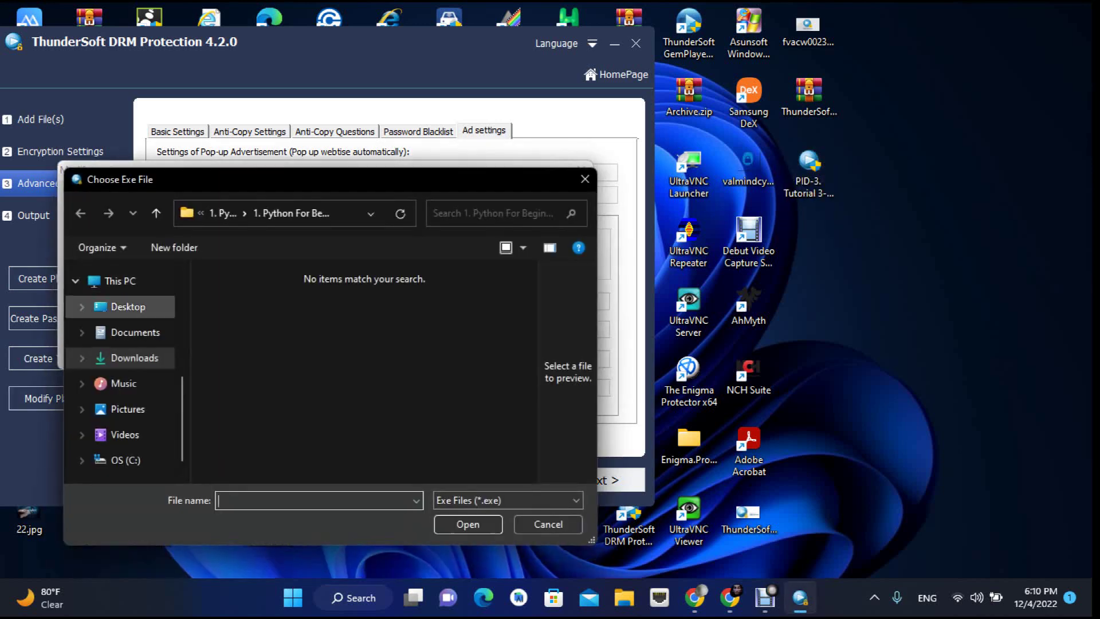
pyautogui.click(128, 306)
pyautogui.scroll(-10, 351, 413)
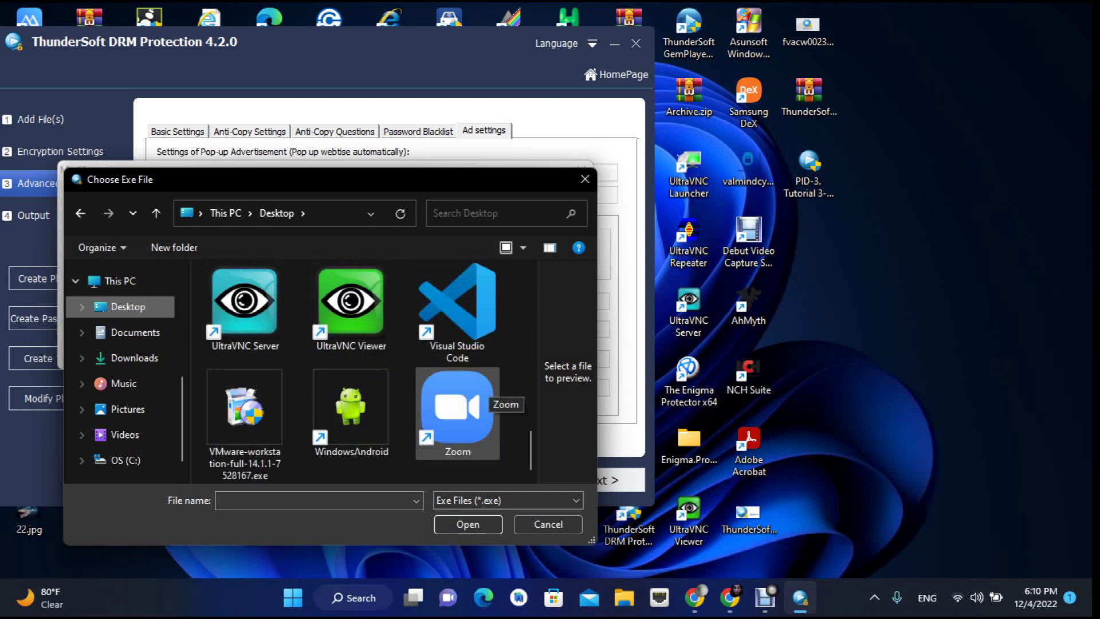
pyautogui.scroll(2, 351, 412)
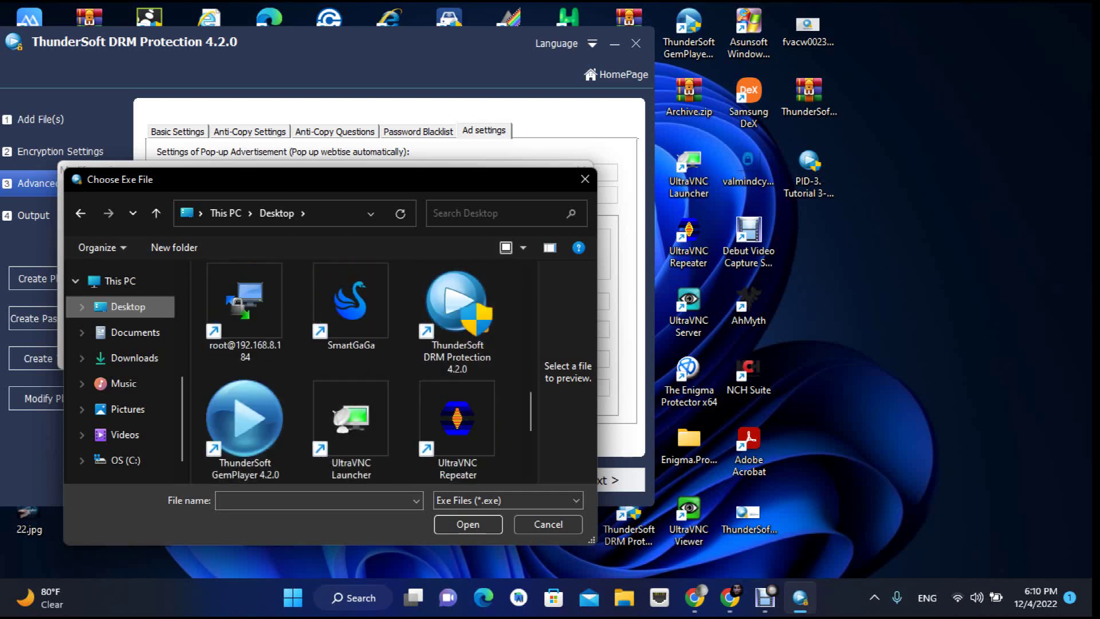
pyautogui.scroll(-5, 457, 401)
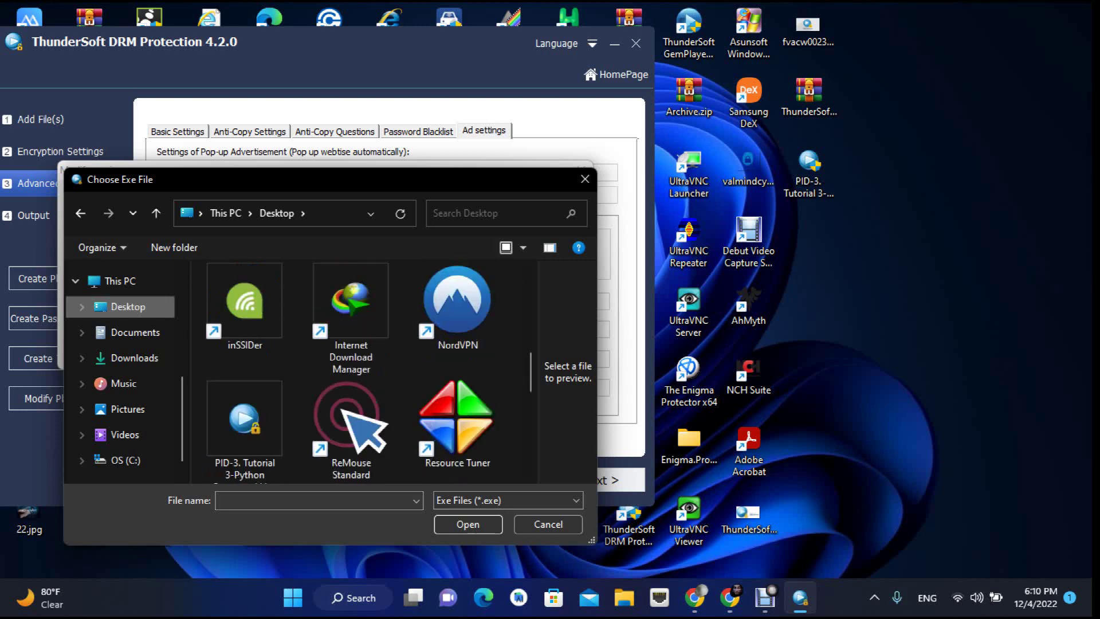
pyautogui.doubleClick(245, 395)
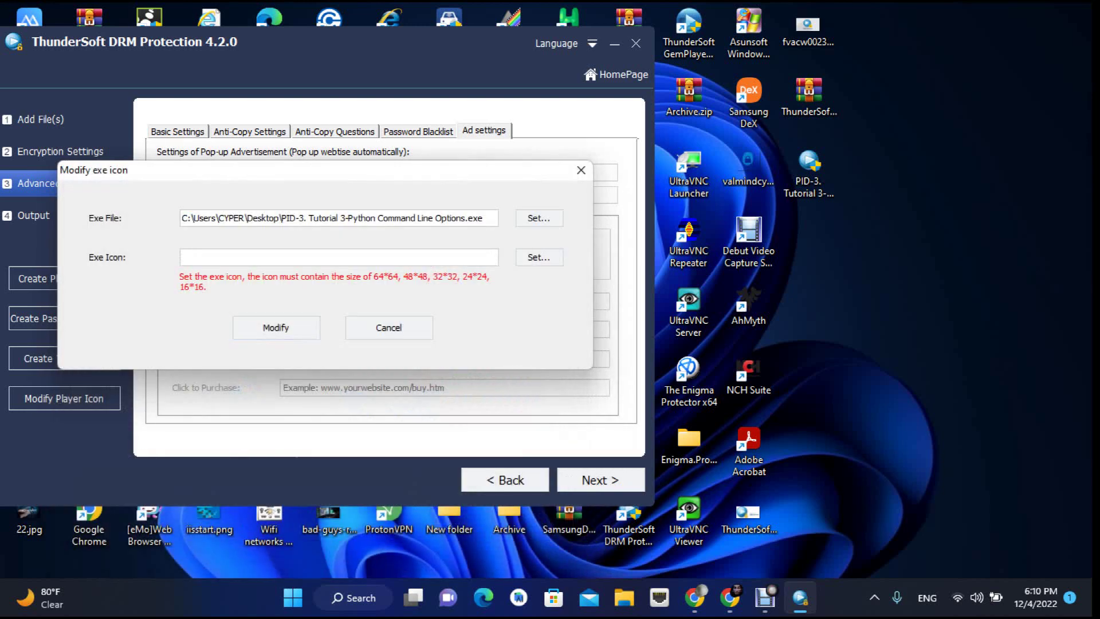
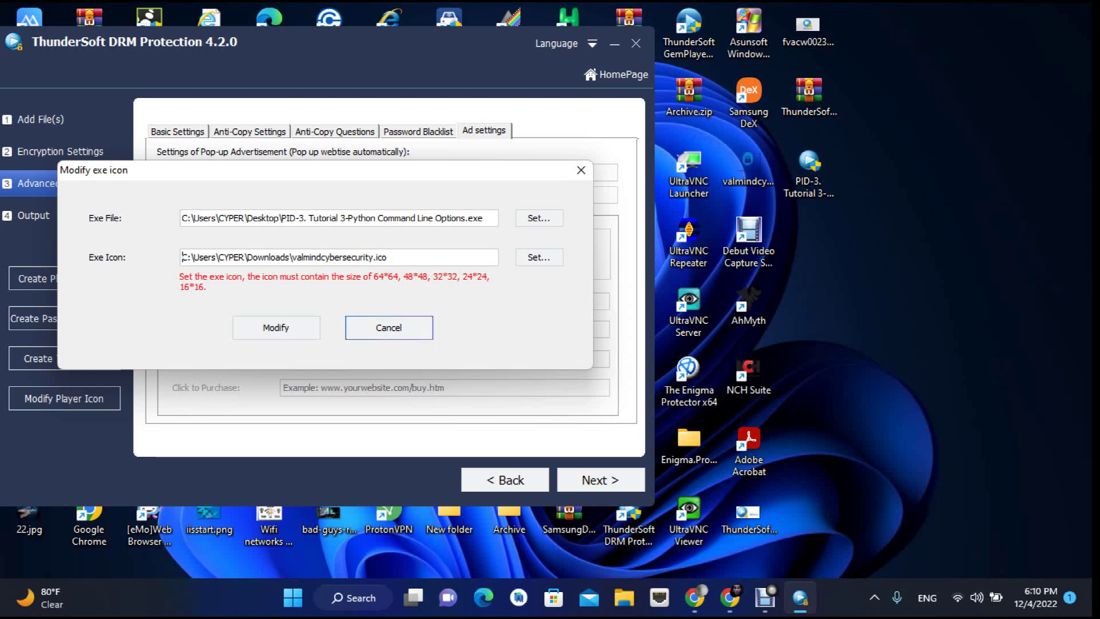
pyautogui.press('Escape')
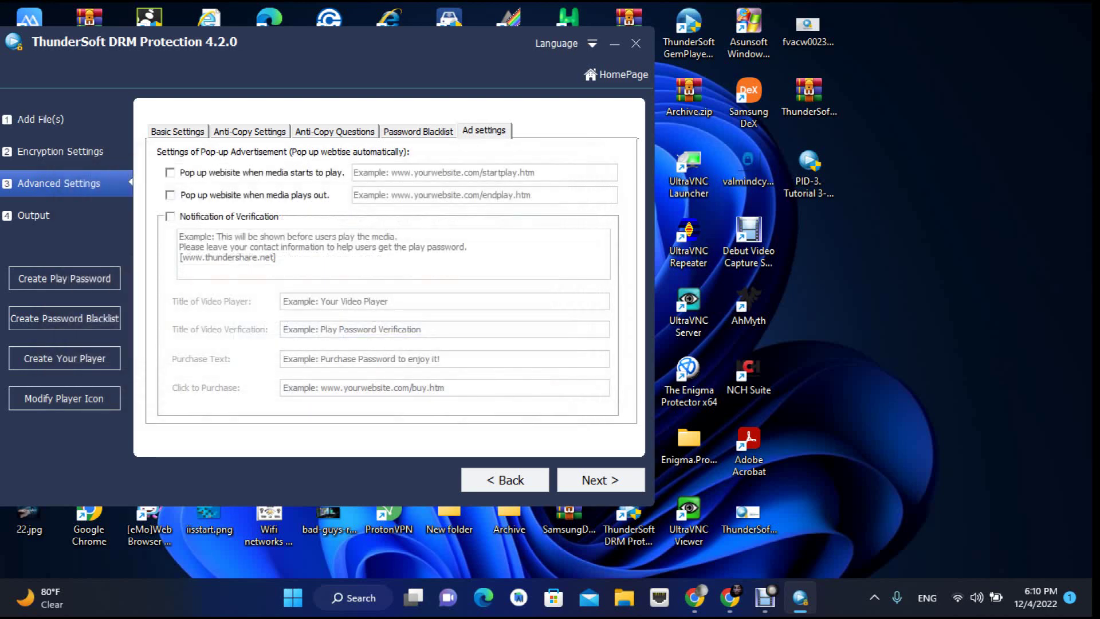
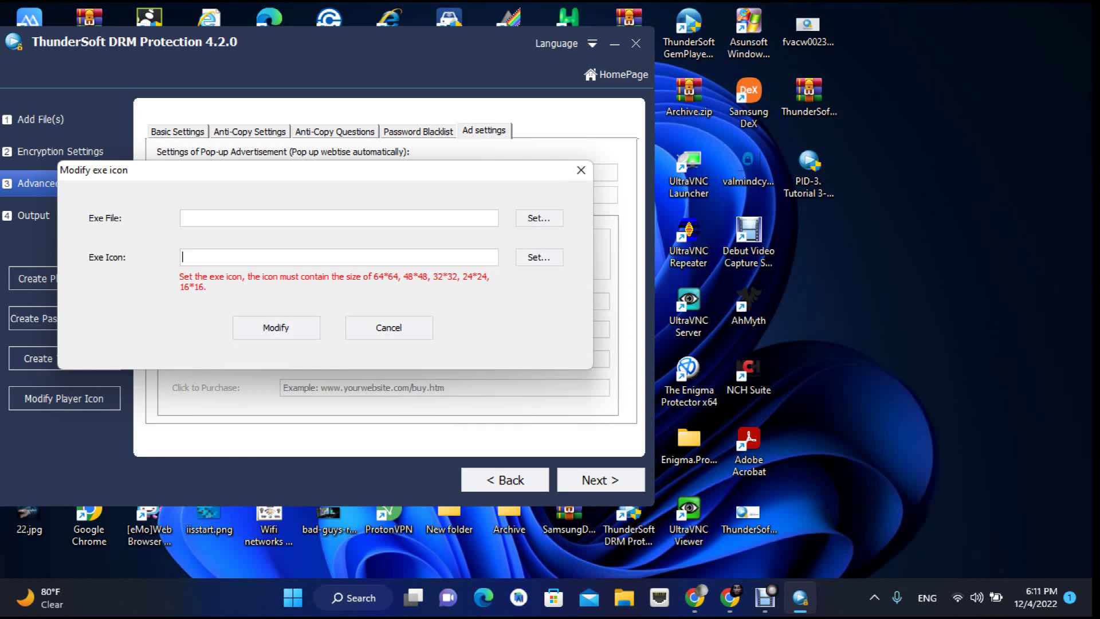
pyautogui.click(748, 166)
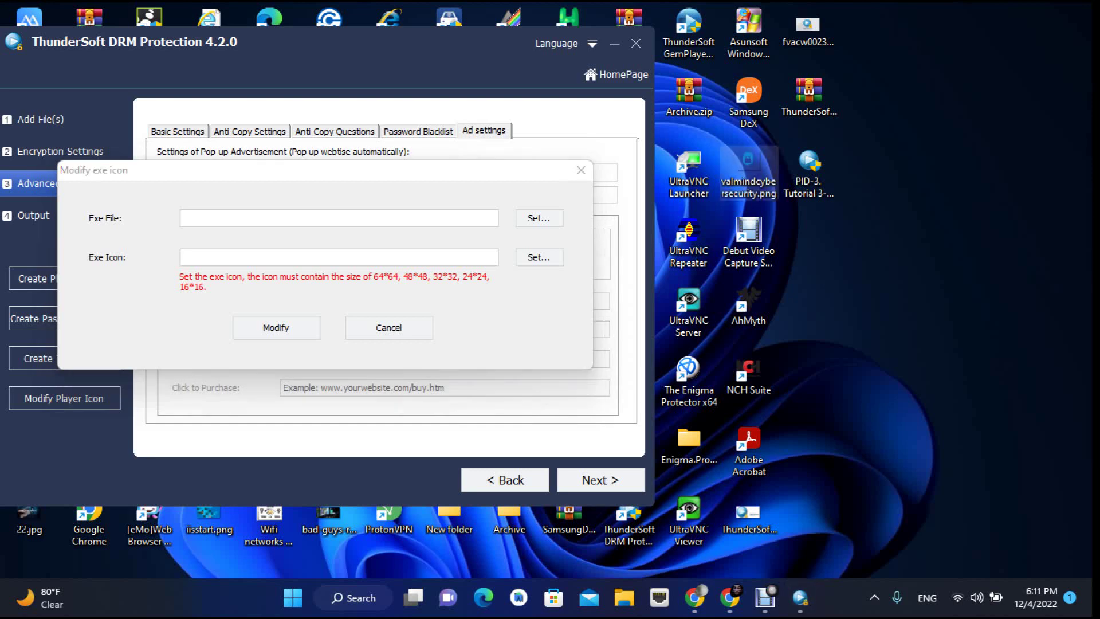
pyautogui.rightClick(752, 168)
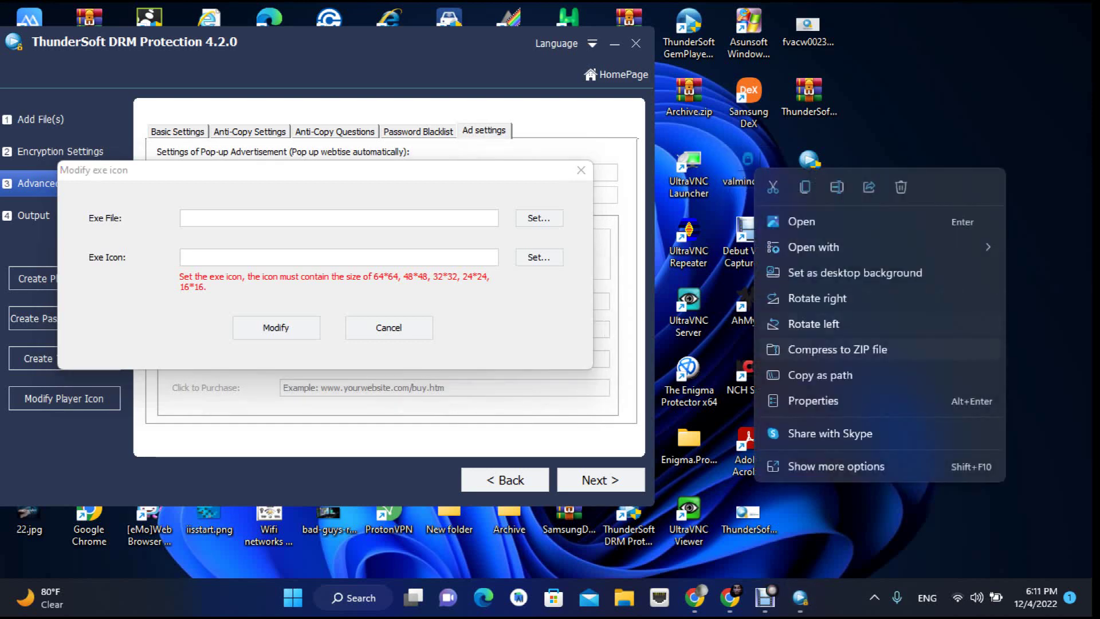
pyautogui.click(836, 466)
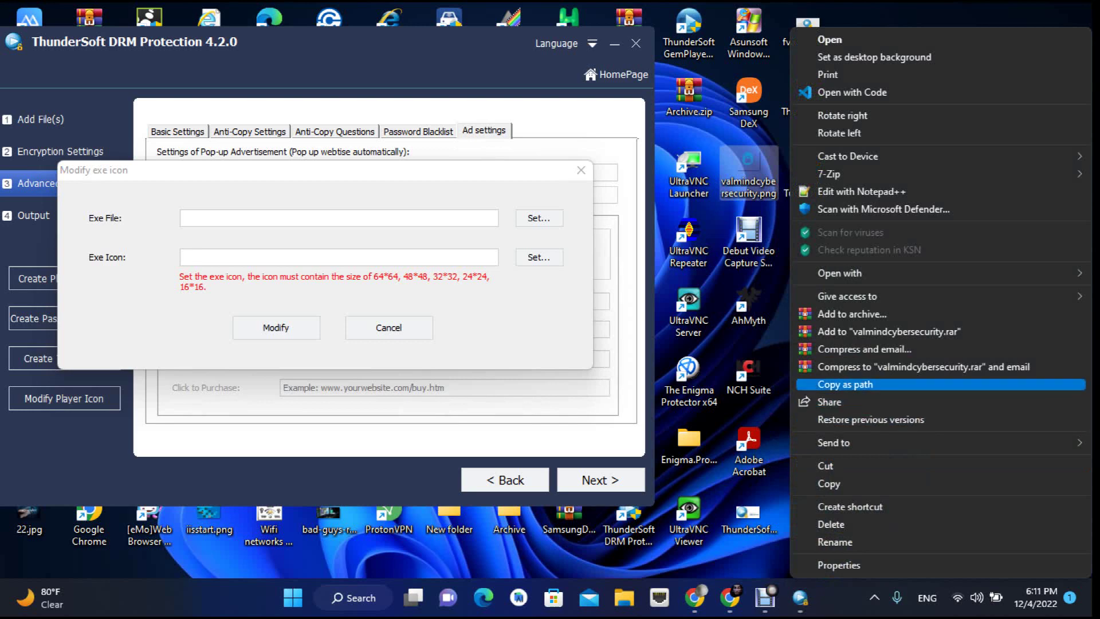
pyautogui.press('Escape')
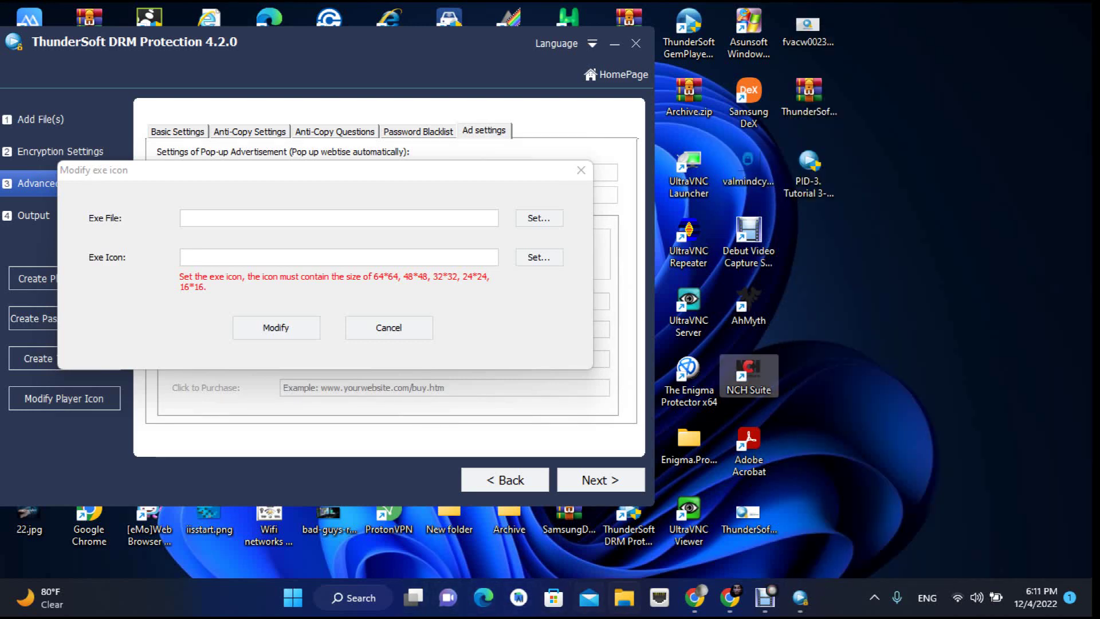
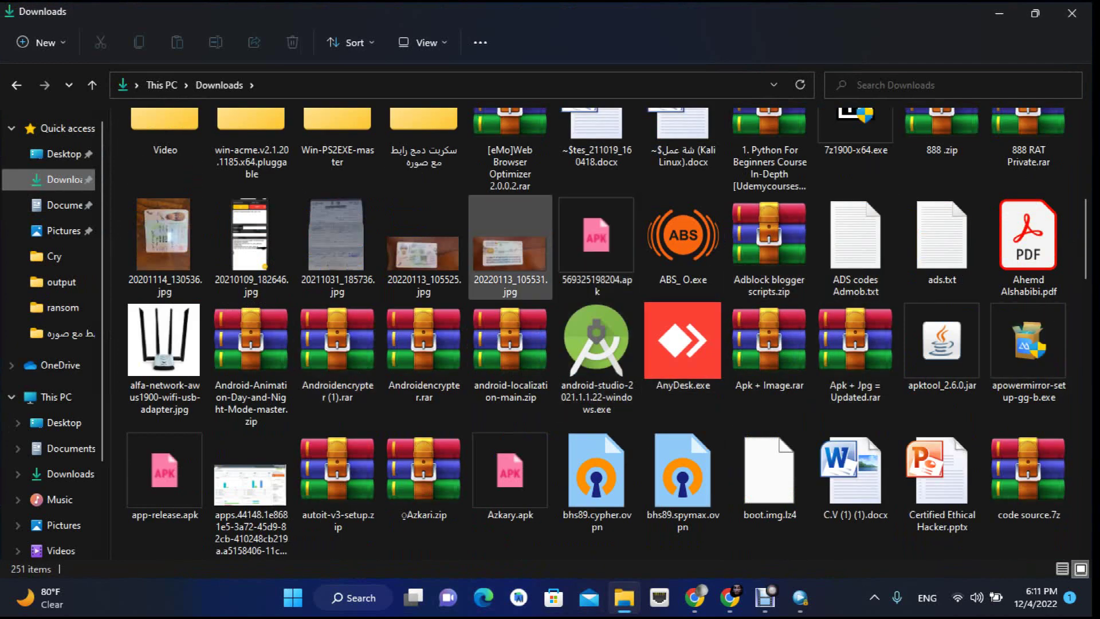
# Look through the files in the Downloads folder for the icon file intended for the executable.
pyautogui.scroll(2, 510, 258)
pyautogui.scroll(4, 769, 355)
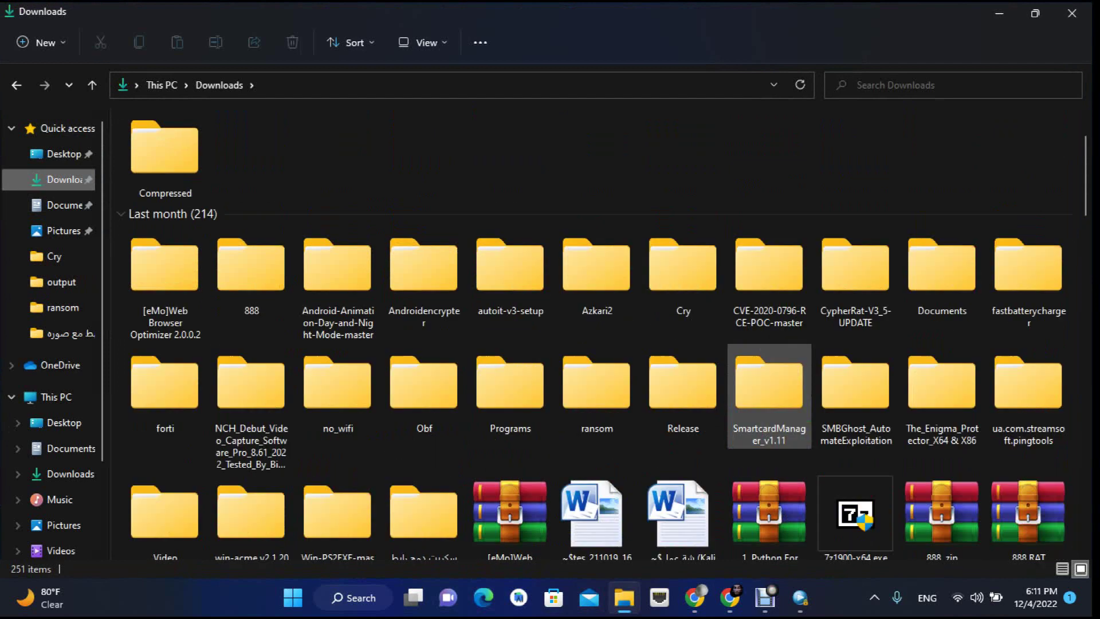
pyautogui.scroll(-8, 769, 378)
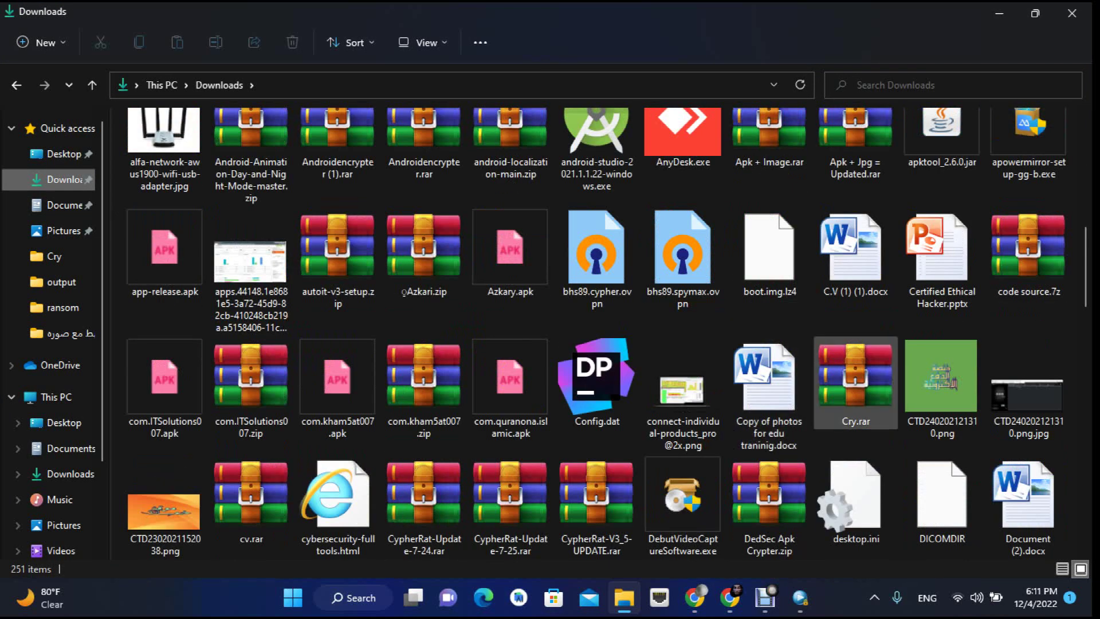
pyautogui.scroll(-3, 856, 381)
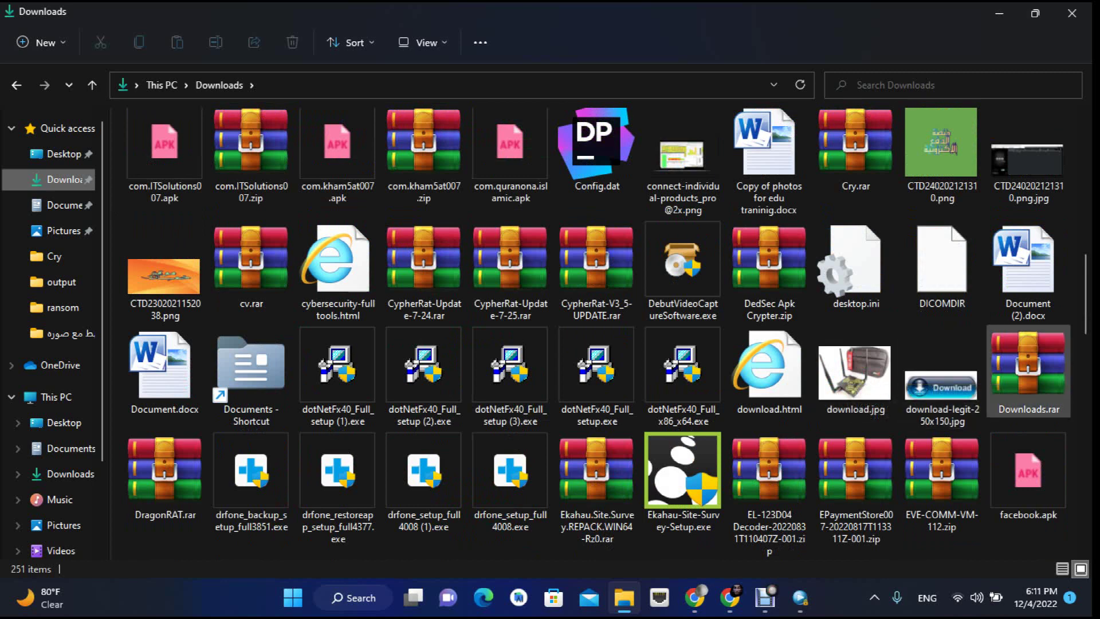
pyautogui.scroll(-3, 1028, 378)
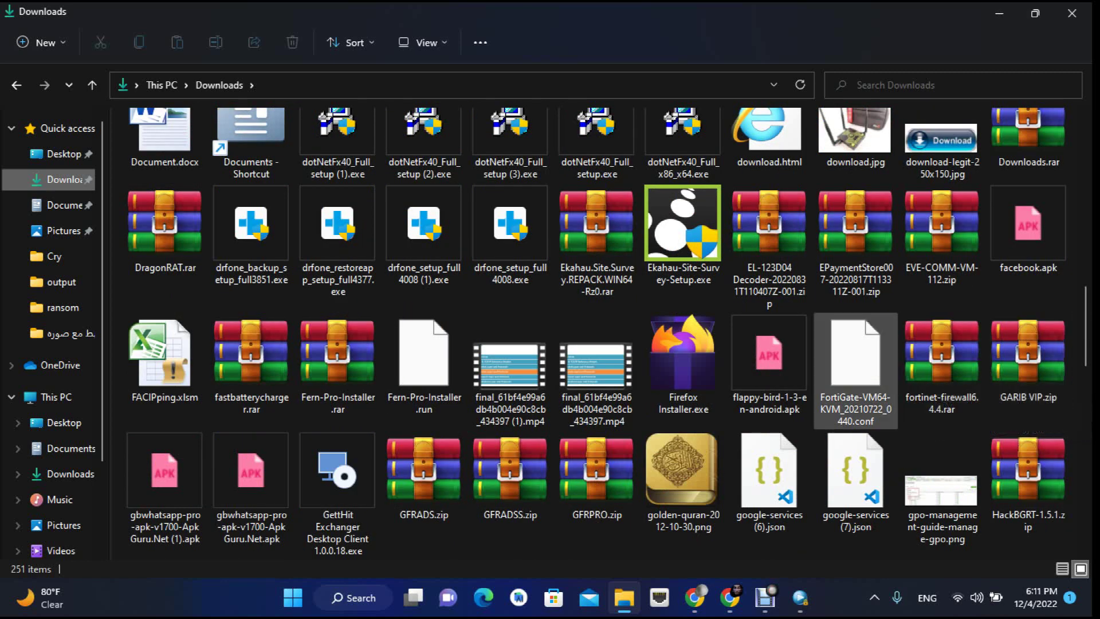
pyautogui.scroll(-3, 855, 372)
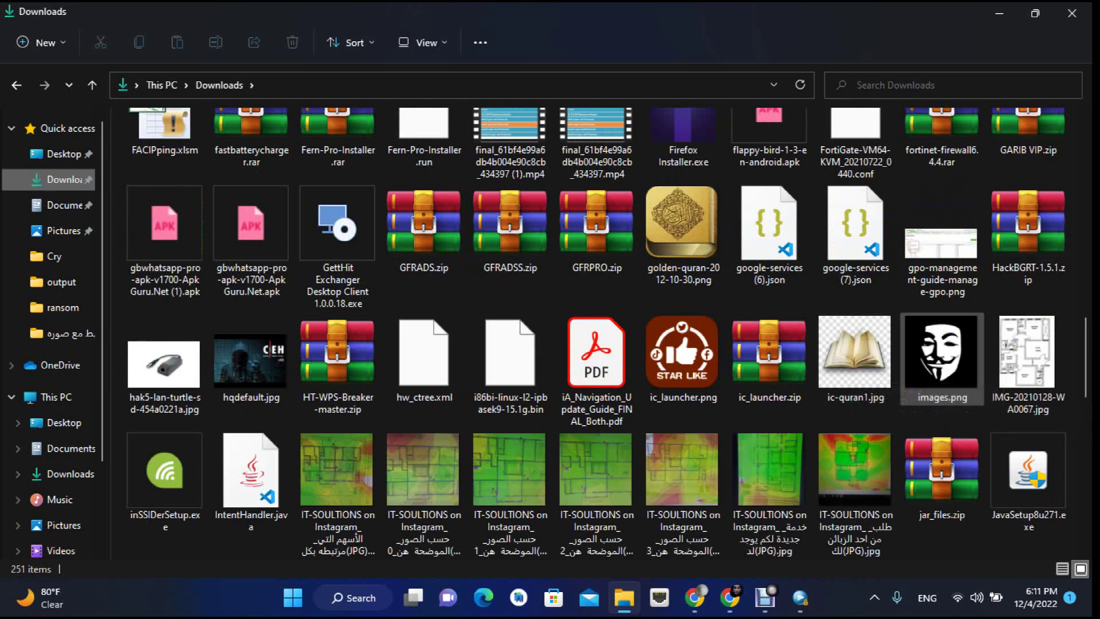
pyautogui.scroll(-3, 943, 367)
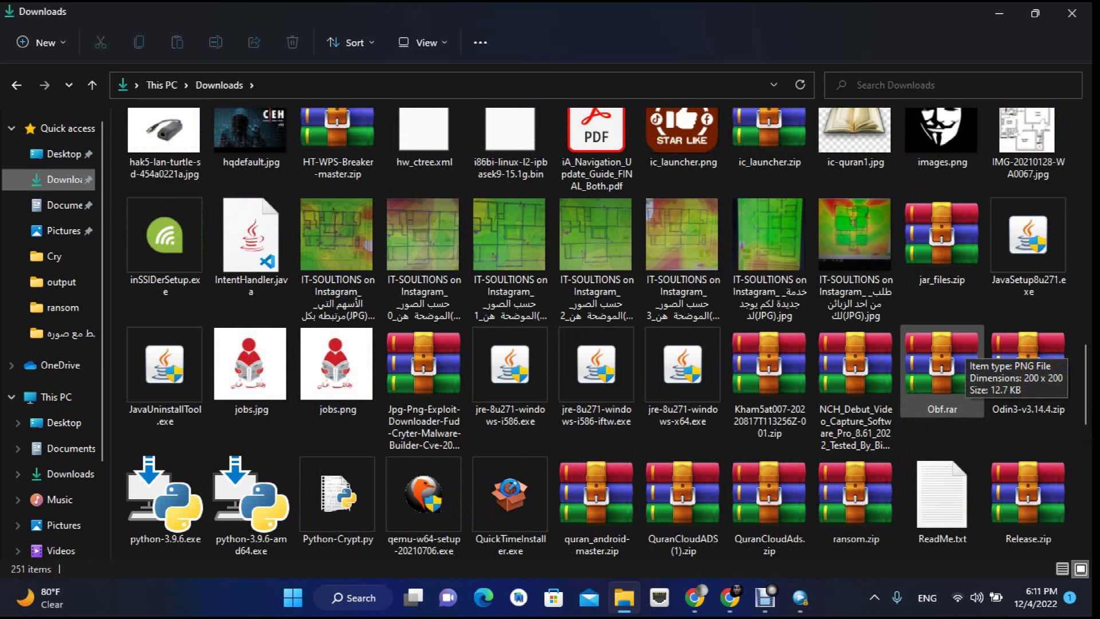
pyautogui.scroll(-10, 943, 367)
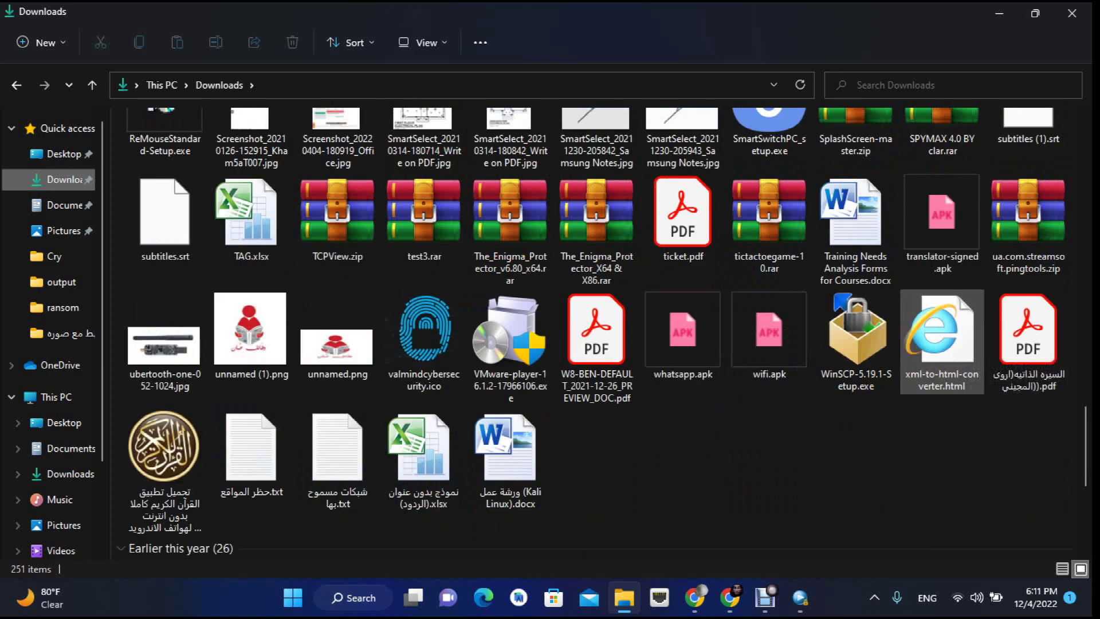
pyautogui.scroll(-5, 943, 367)
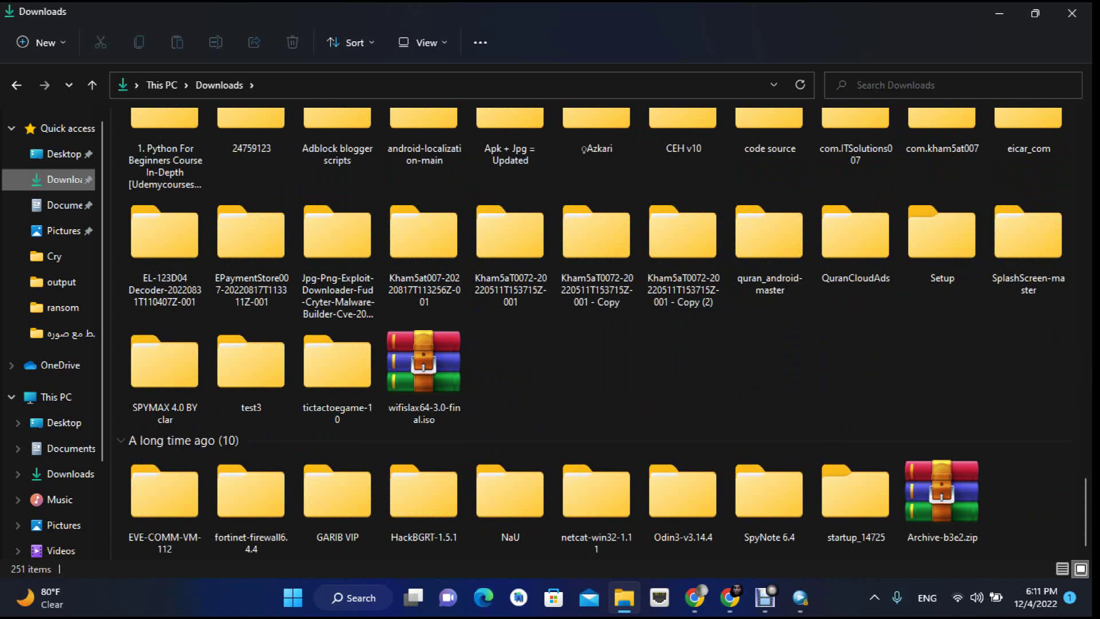
pyautogui.scroll(15, 856, 309)
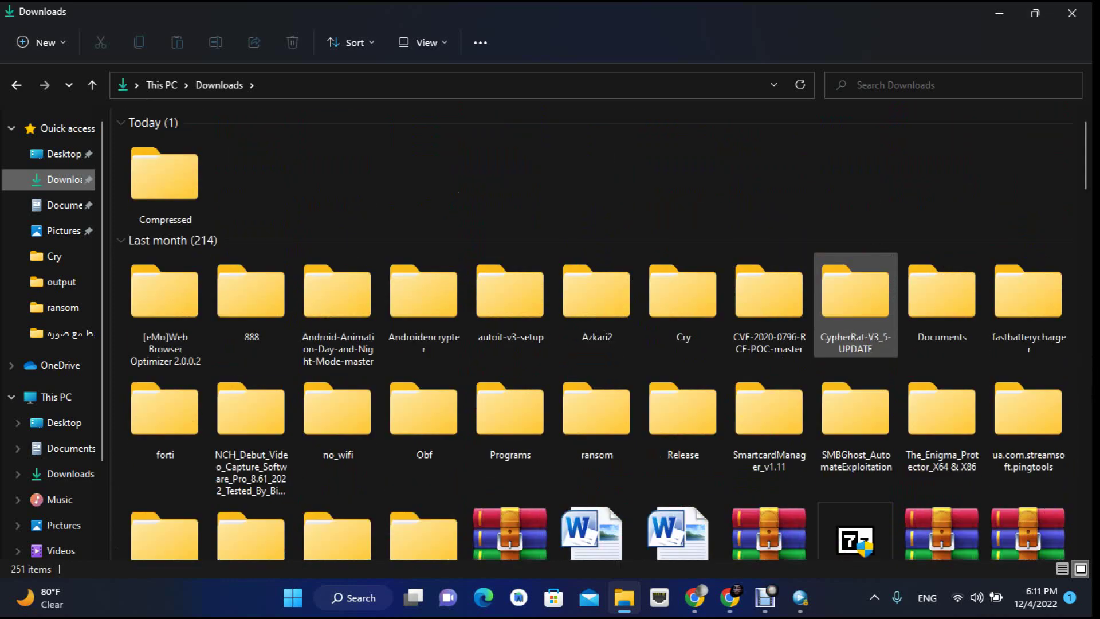
pyautogui.scroll(-10, 856, 310)
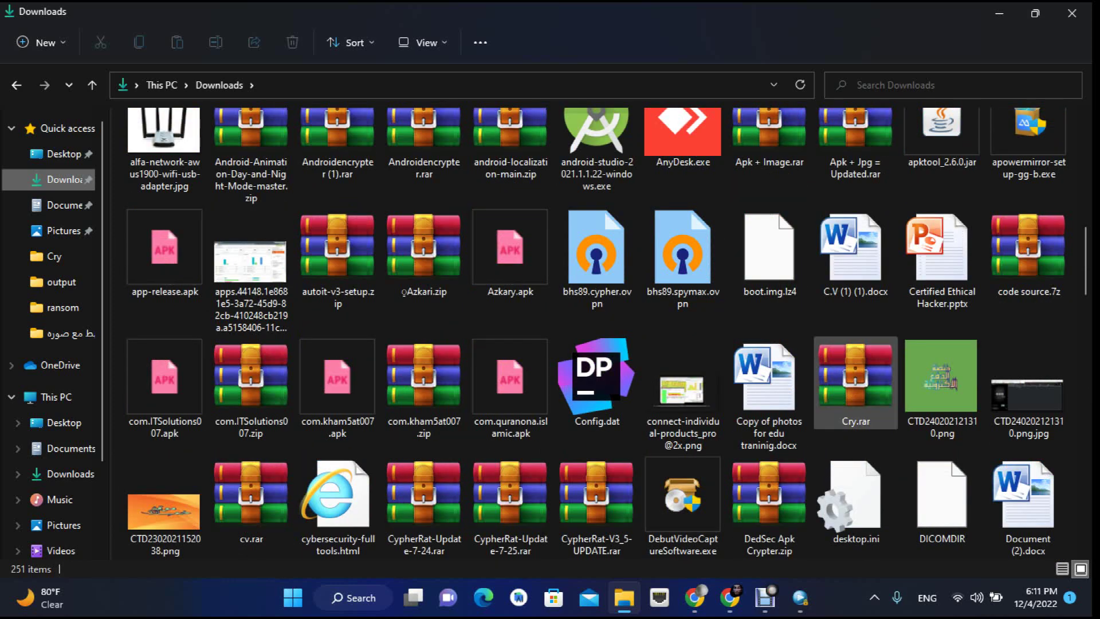
pyautogui.scroll(-3, 856, 361)
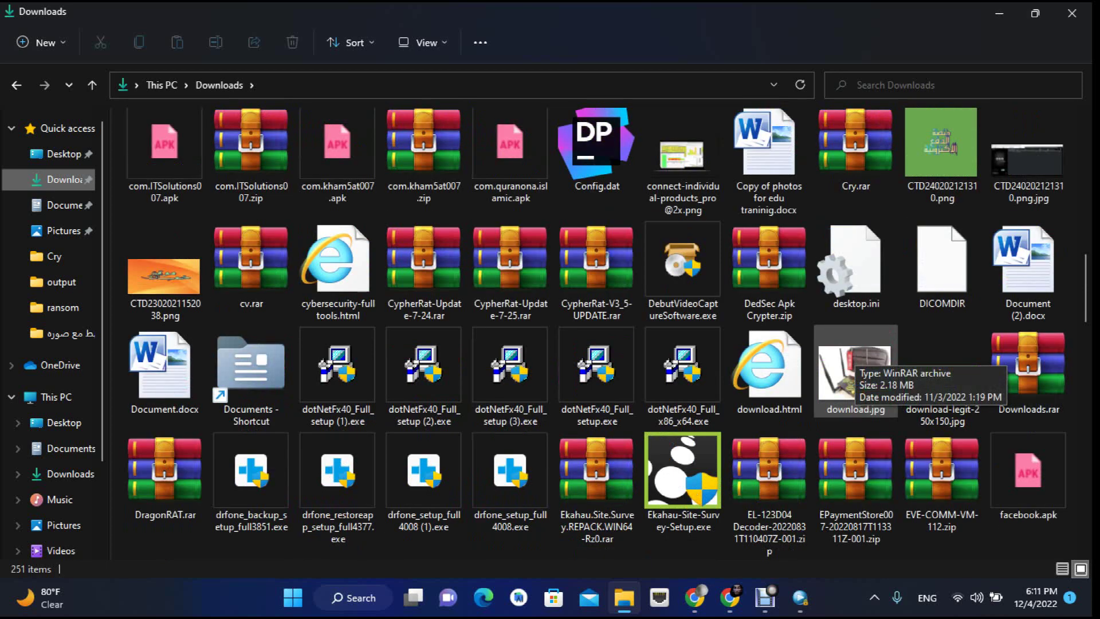
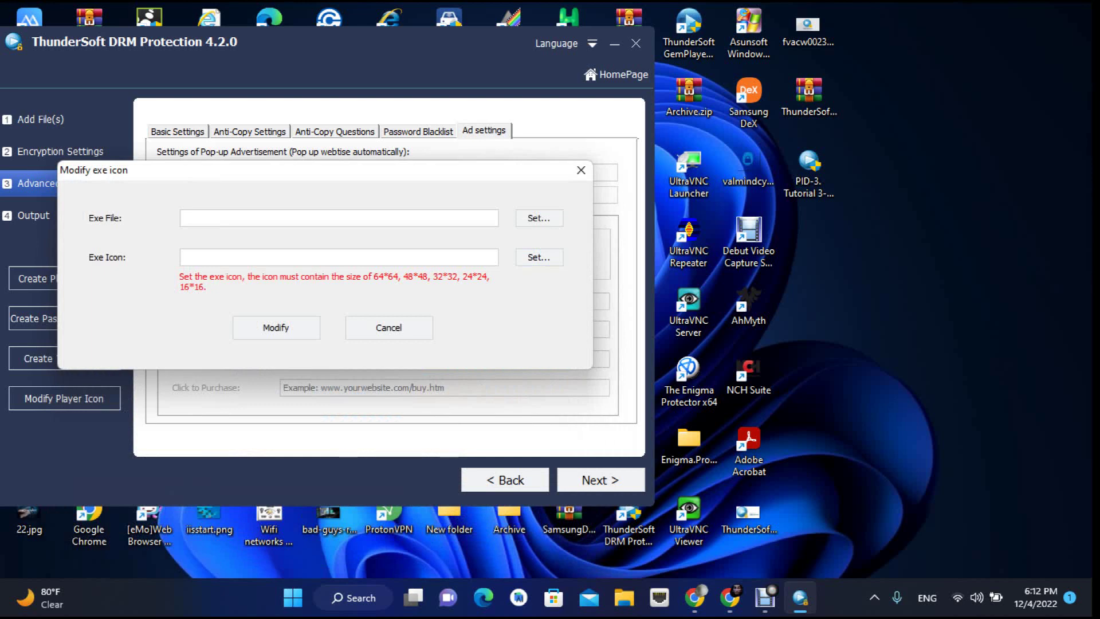
# Cancel the exe icon modification and refresh the desktop.
pyautogui.click(388, 327)
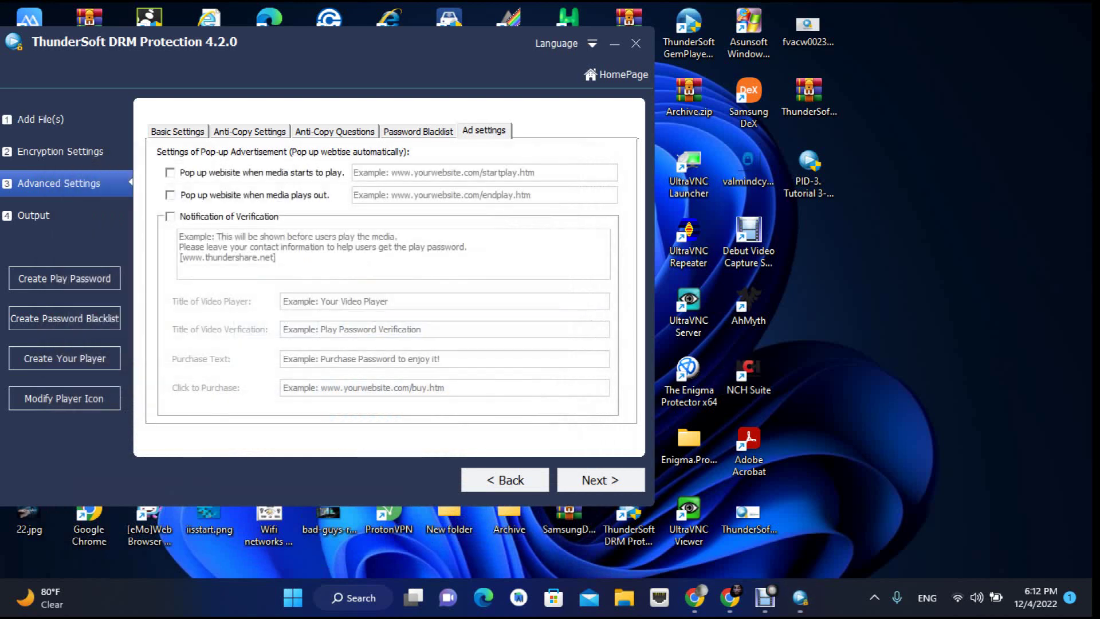
pyautogui.rightClick(868, 224)
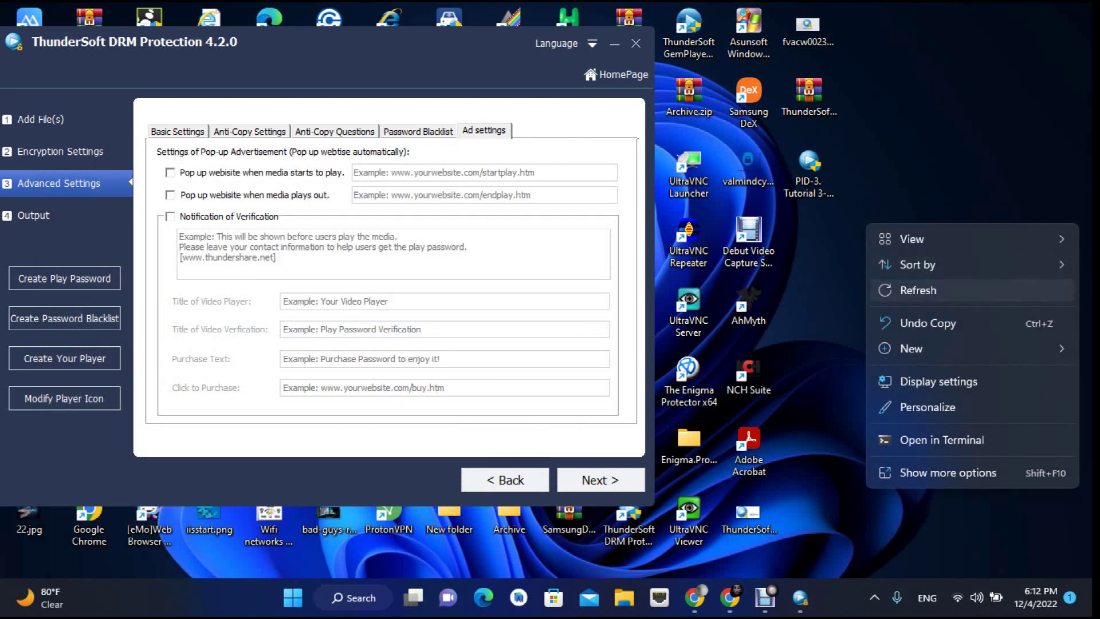
pyautogui.click(918, 290)
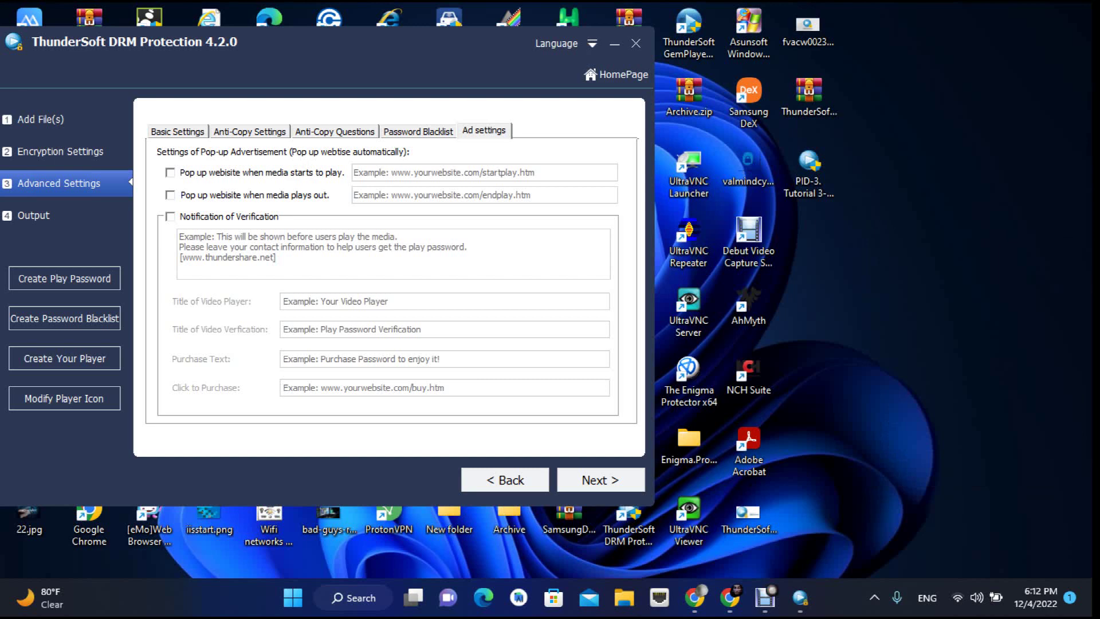
# Clear the application window away to expose the encrypted executable on the desktop and bring the window back.
pyautogui.click(636, 43)
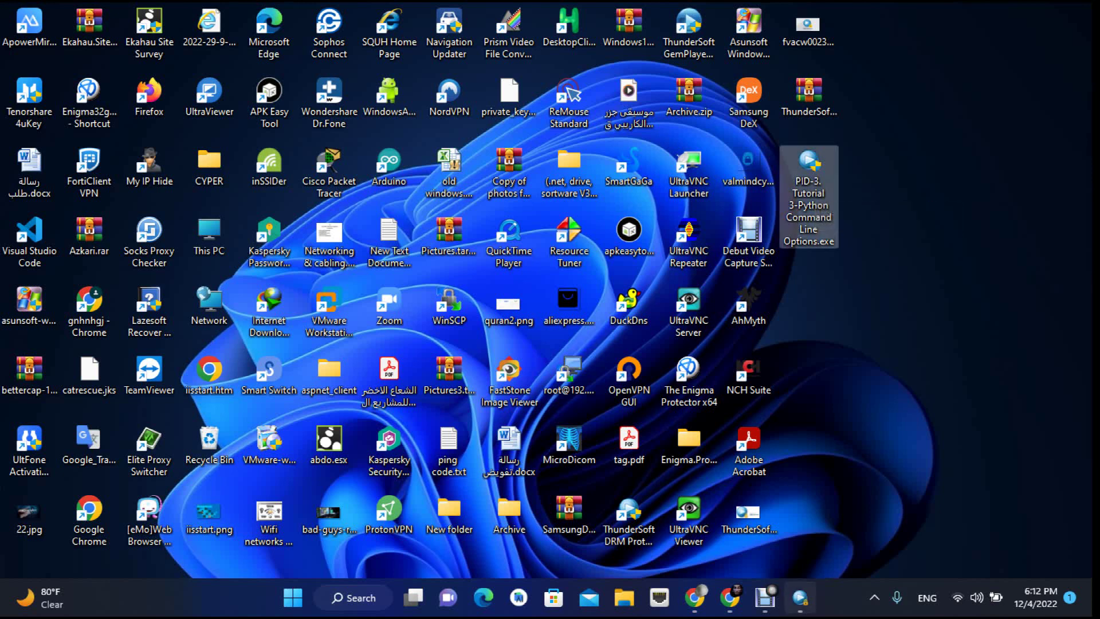
pyautogui.click(800, 598)
pyautogui.click(747, 598)
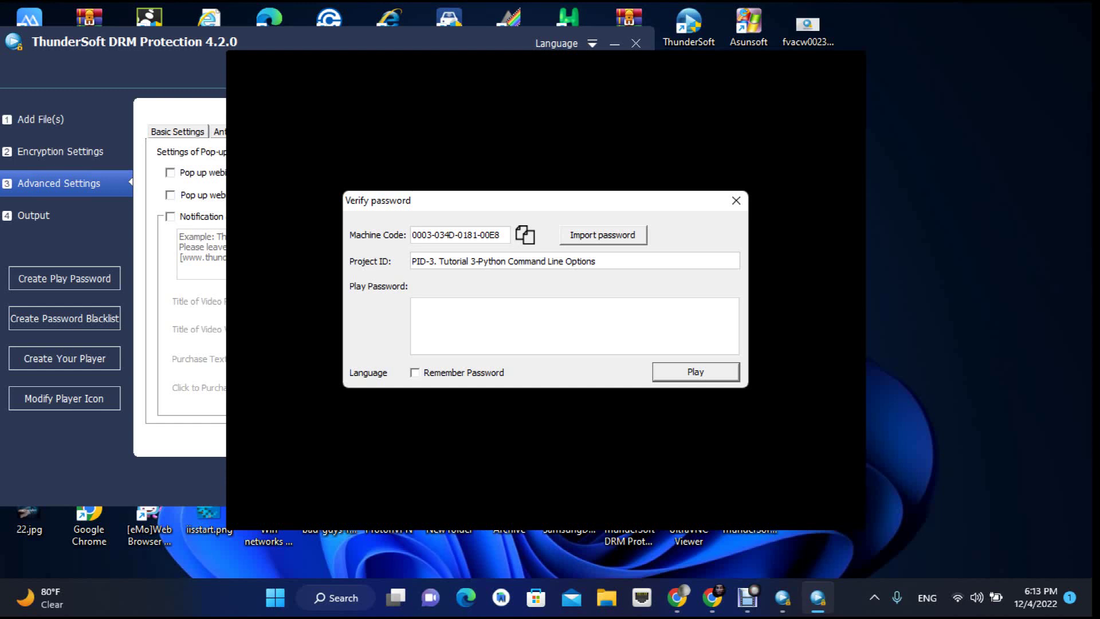
# Copy the full machine code from the encrypted video's password verification dialog.
pyautogui.click(500, 234)
pyautogui.hotkey('ctrl', 'a')
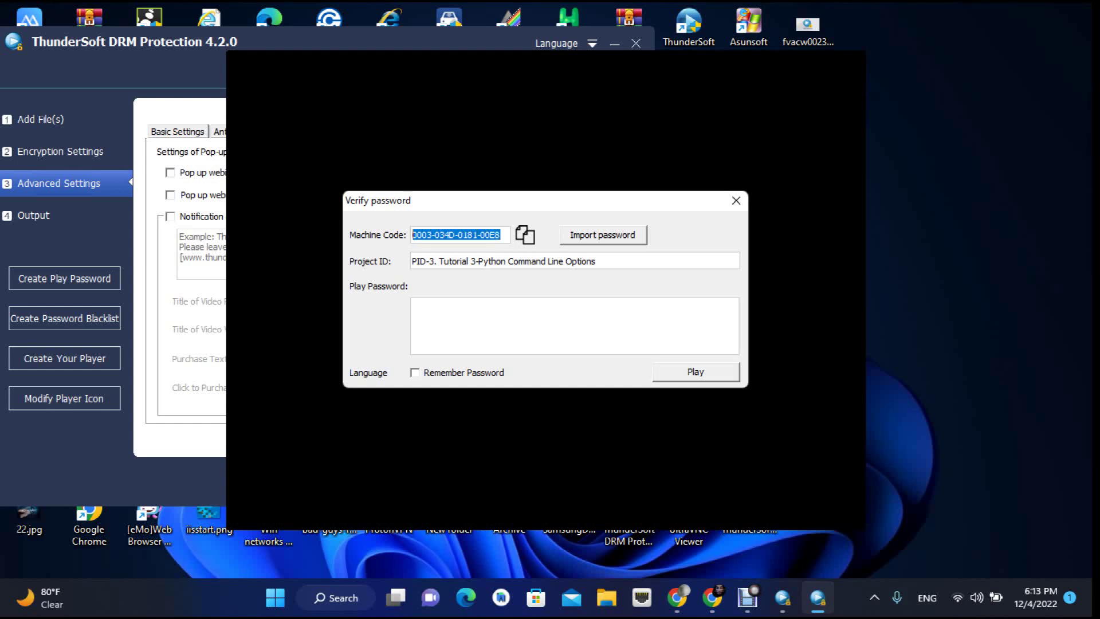
pyautogui.rightClick(432, 233)
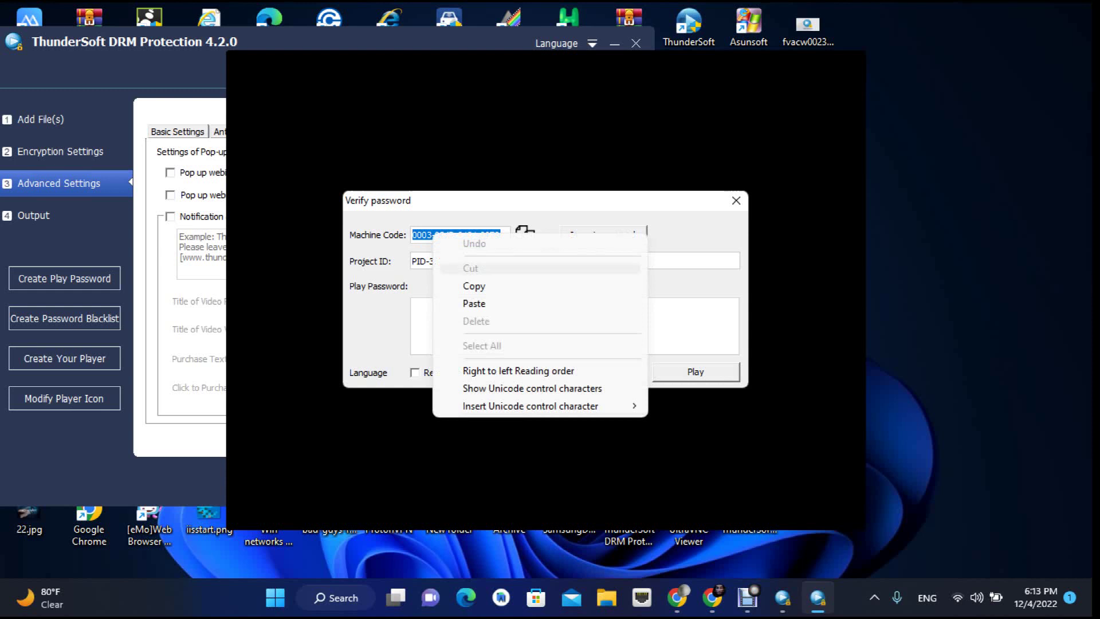
pyautogui.click(472, 286)
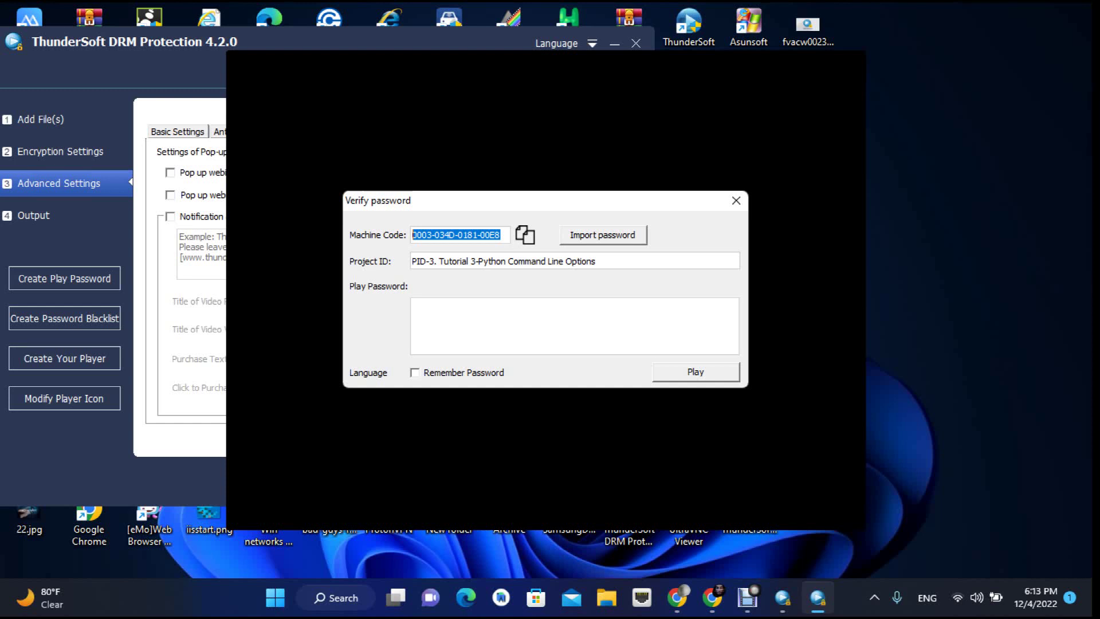
# Switch back to ThunderSoft DRM Protection, start creating a play password and replace the user's machine code entry with the copied code.
pyautogui.hotkey('alt', 'Tab')
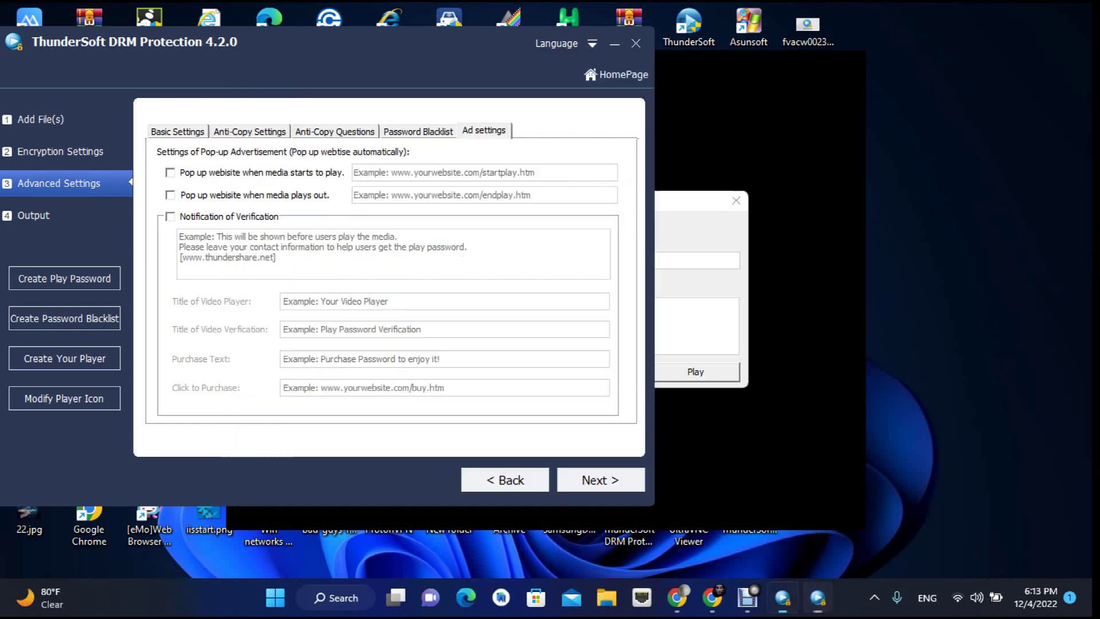
pyautogui.click(64, 279)
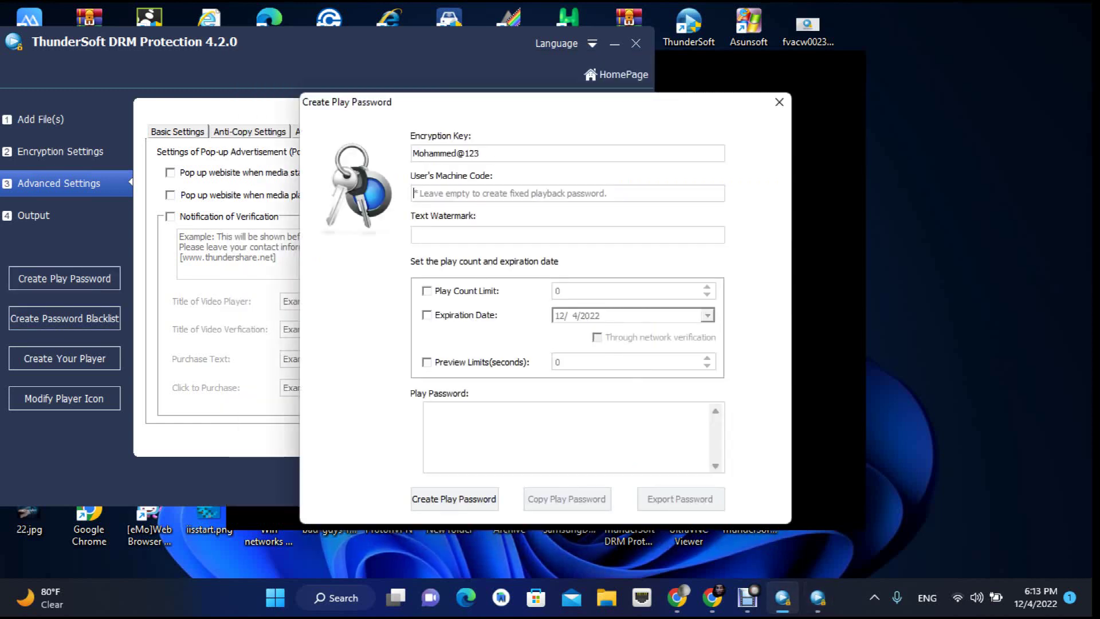
pyautogui.click(488, 194)
pyautogui.hotkey('ctrl', 'v')
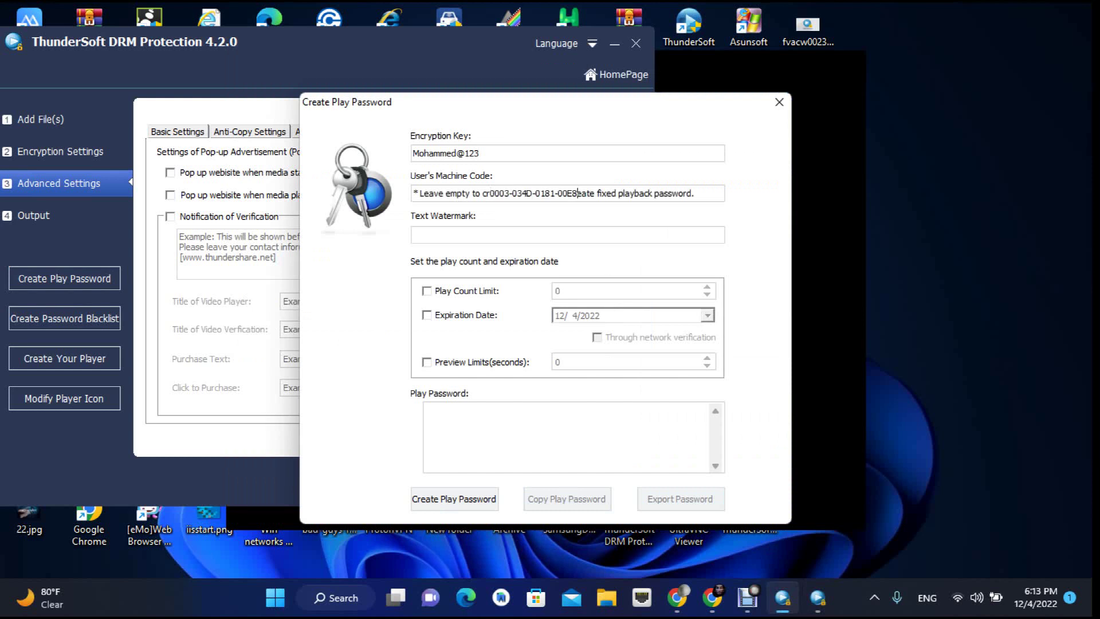
pyautogui.moveTo(695, 193); pyautogui.dragTo(672, 193)
pyautogui.hotkey('ctrl', 'a')
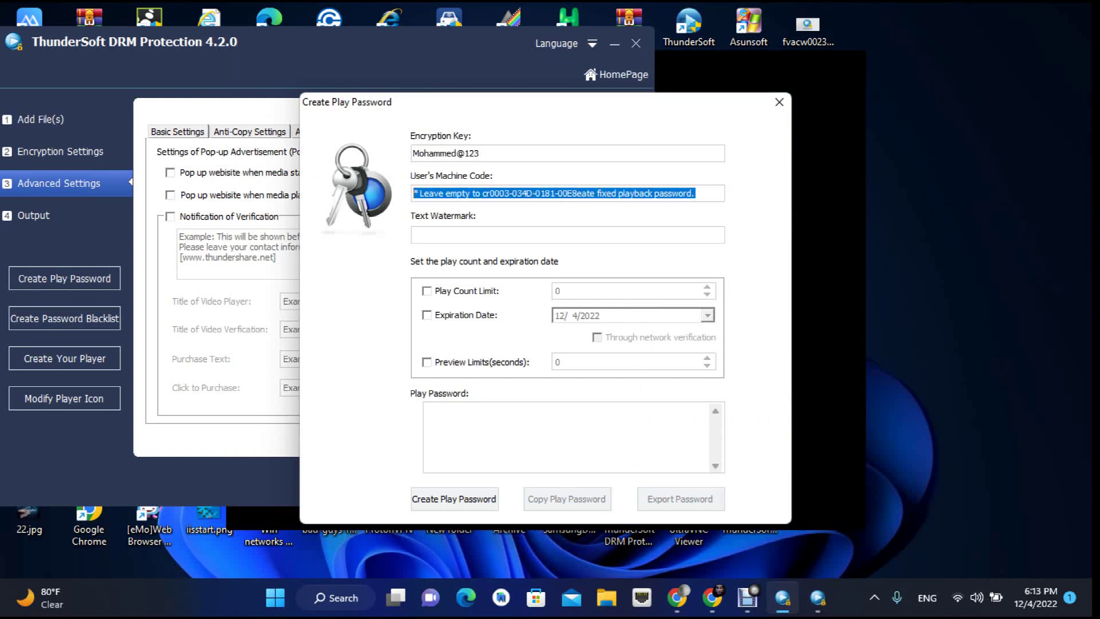
pyautogui.hotkey('ctrl', 'v')
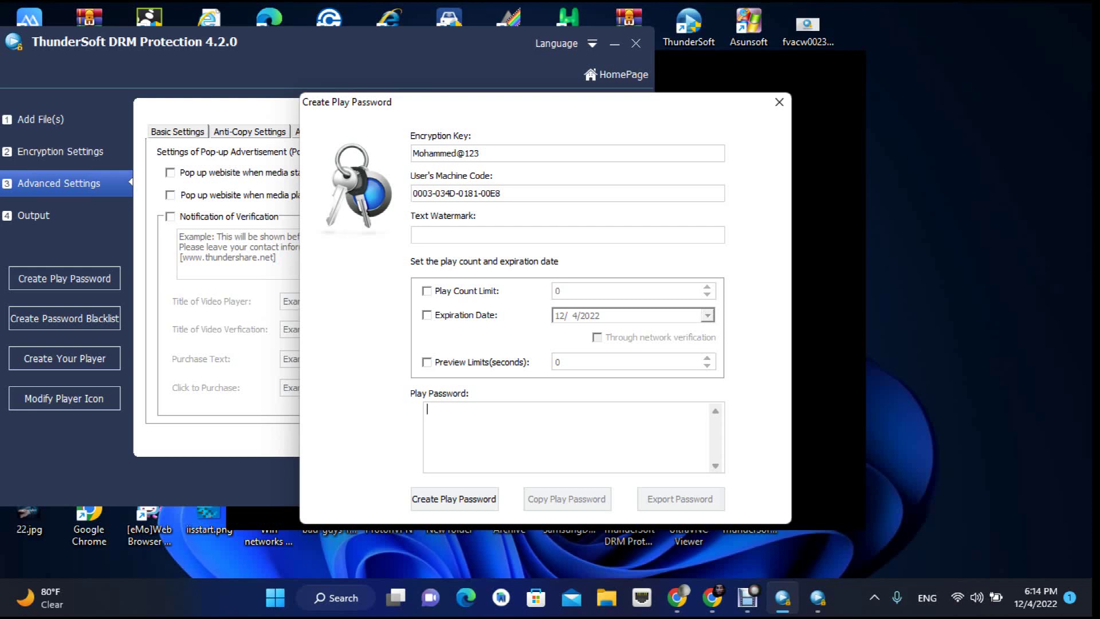
# Generate the play password for the entered encryption key and machine code, and copy the whole generated password.
pyautogui.click(454, 499)
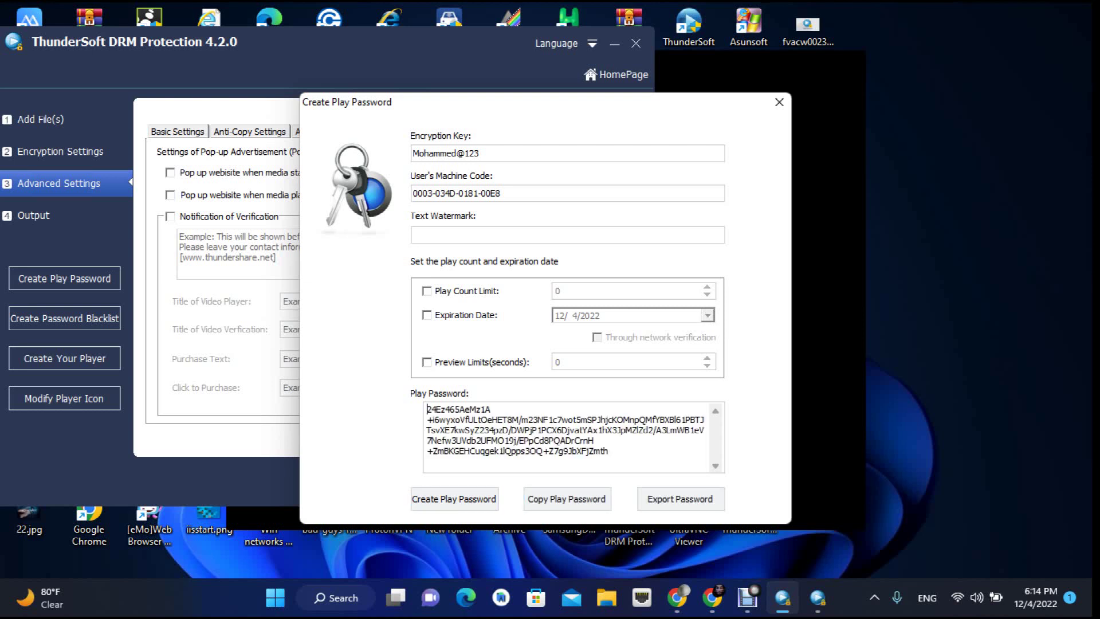
pyautogui.moveTo(608, 451); pyautogui.dragTo(427, 408)
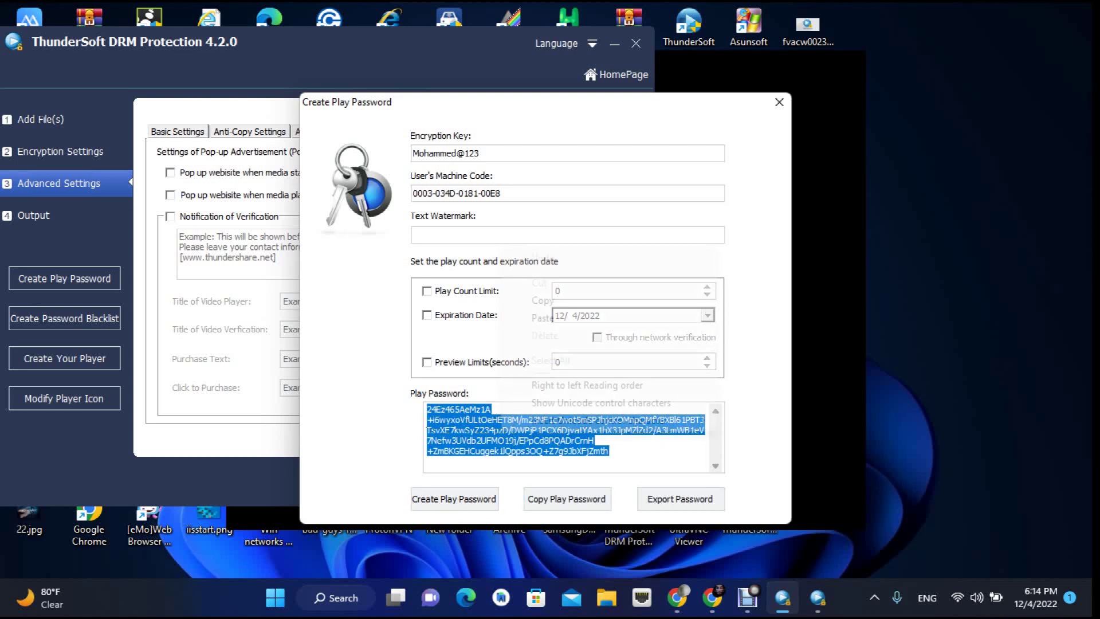
pyautogui.rightClick(502, 430)
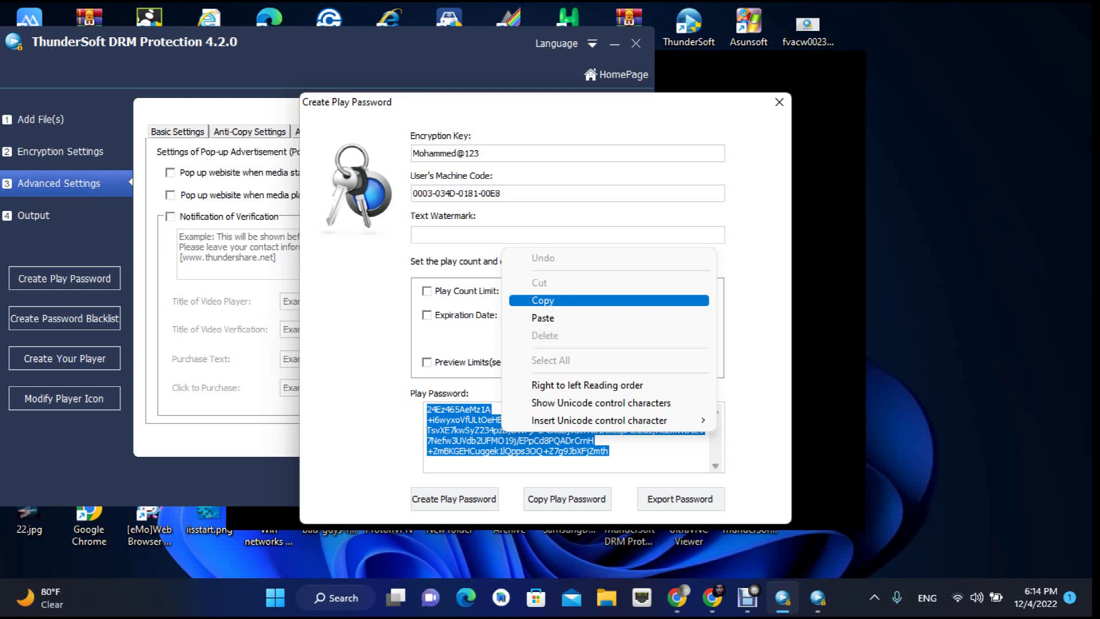
pyautogui.click(542, 300)
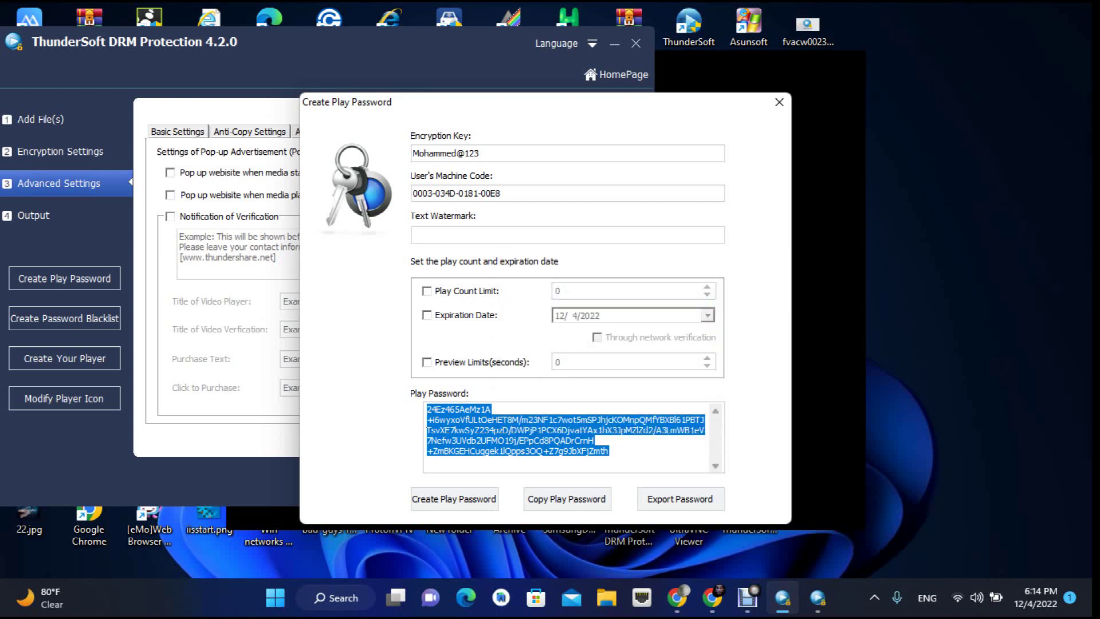
# Switch to the encrypted video's verification dialog, paste the play password, enable Remember Password and start playback.
pyautogui.hotkey('alt', 'Tab')
pyautogui.click(414, 304)
pyautogui.rightClick(445, 332)
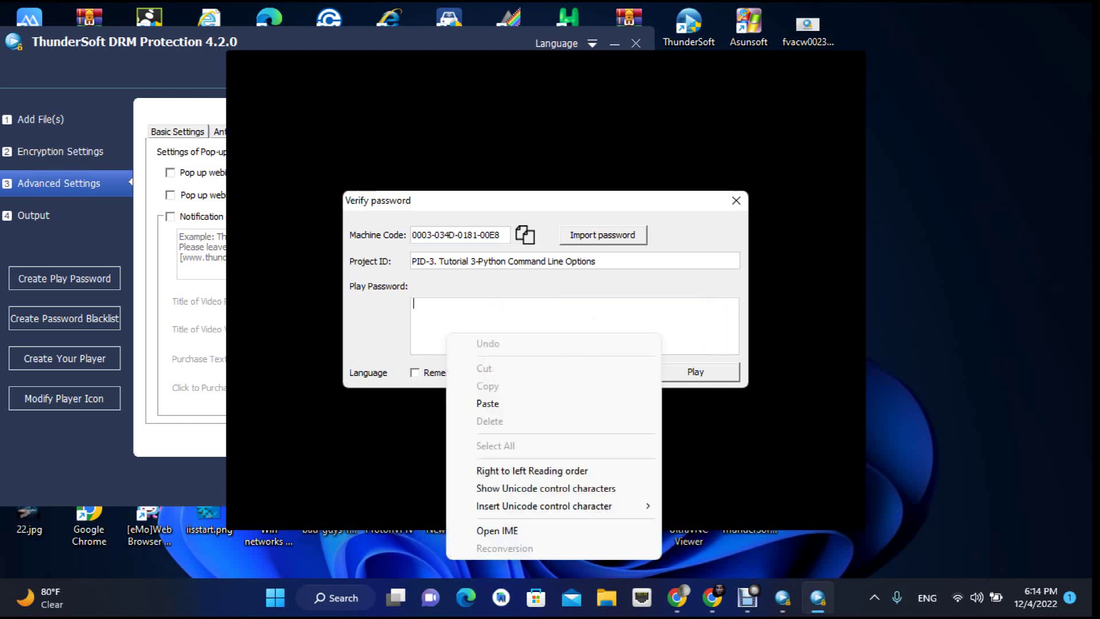
pyautogui.click(466, 402)
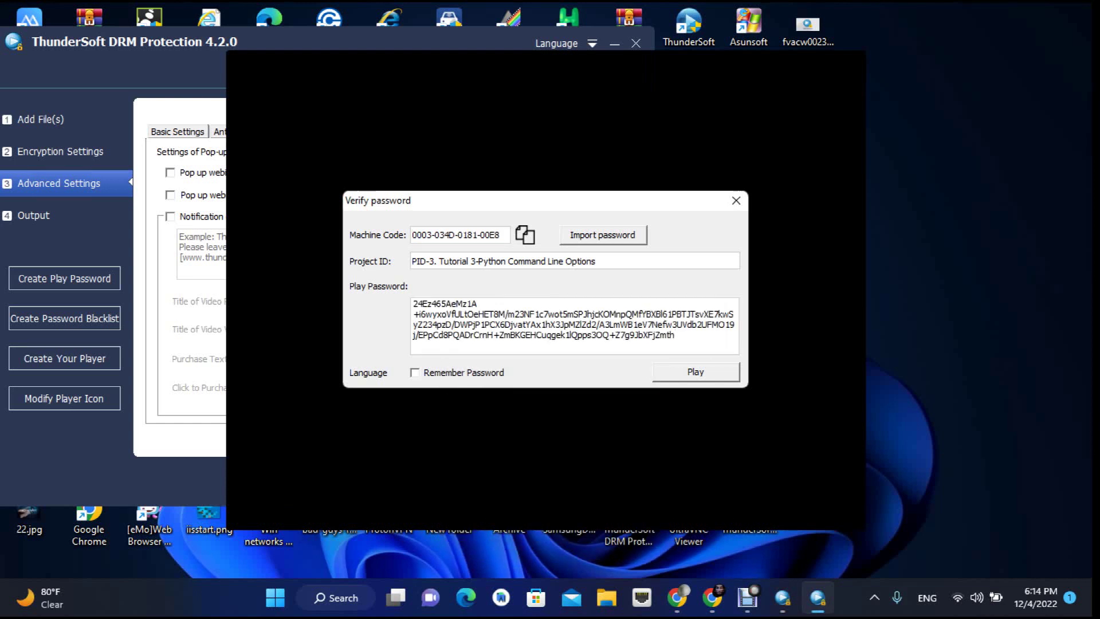
pyautogui.click(415, 372)
pyautogui.press('Return')
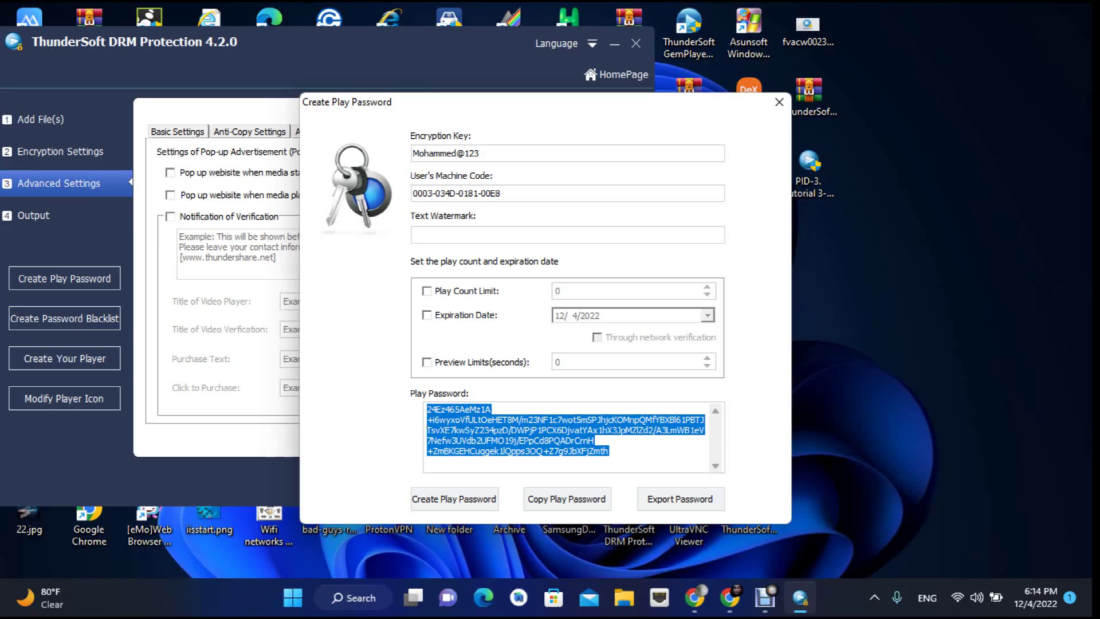
# Close the Create Play Password dialog and play the encrypted video again using the remembered password.
pyautogui.click(780, 102)
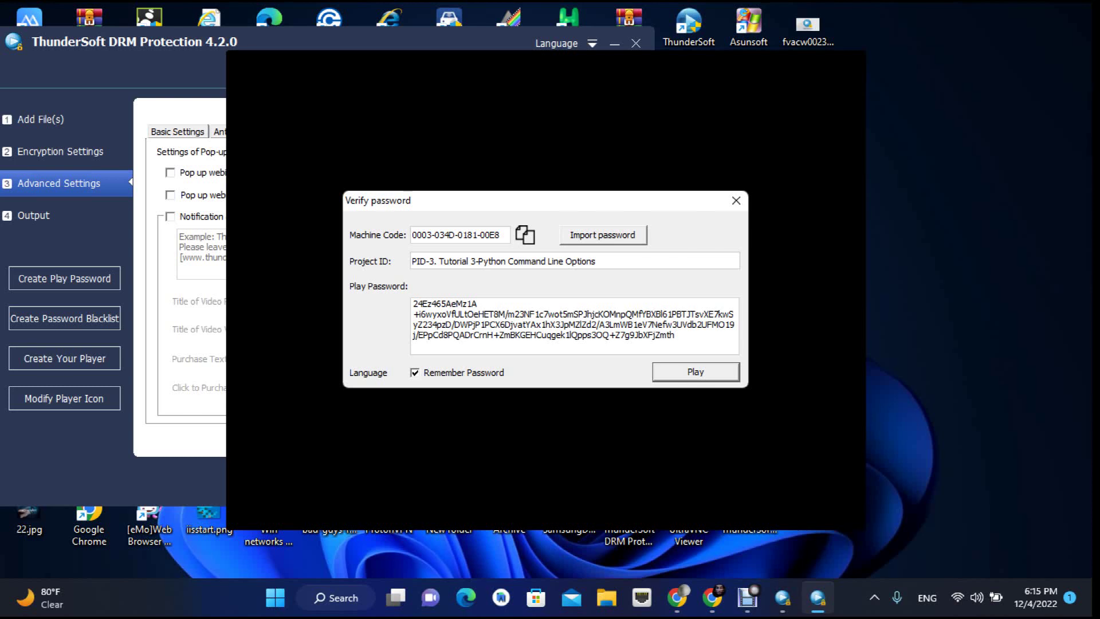
pyautogui.press('Return')
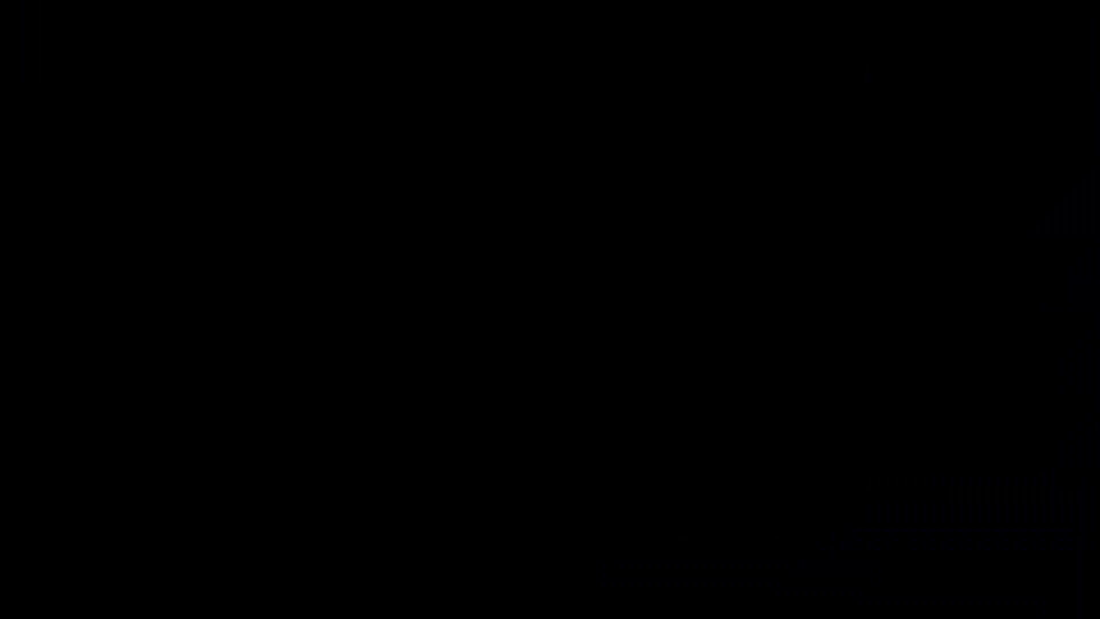